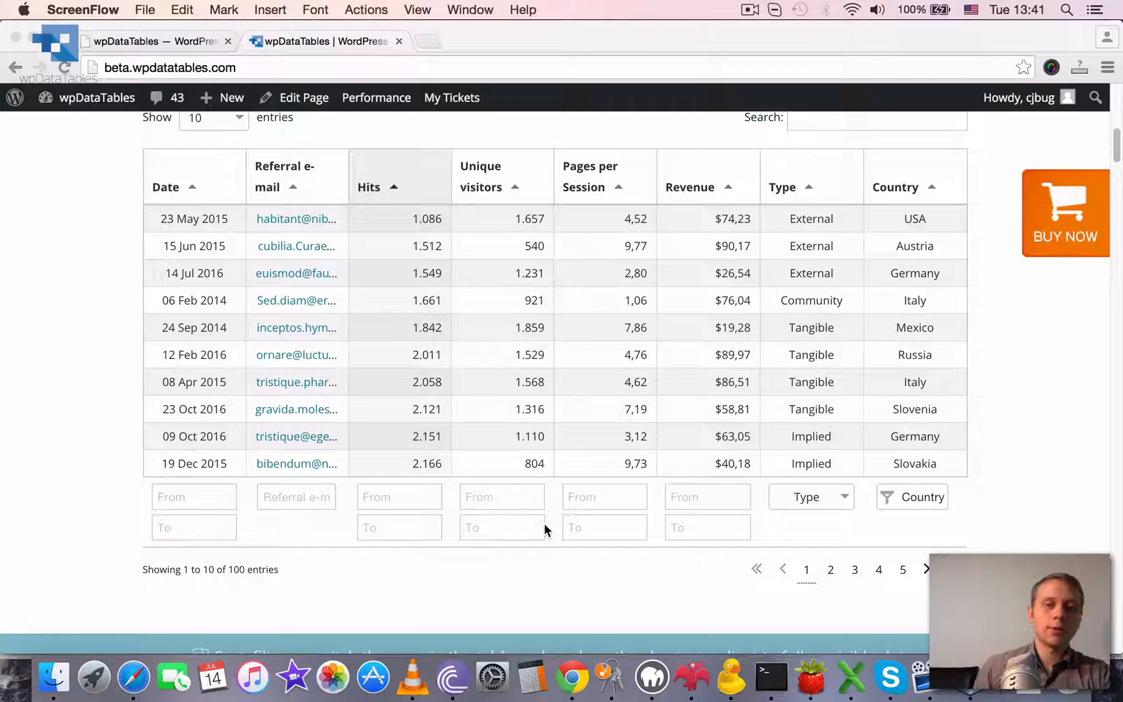
{"action": "scroll", "coordinate": [1040, 317], "scroll_direction": "up", "scroll_amount": 1}
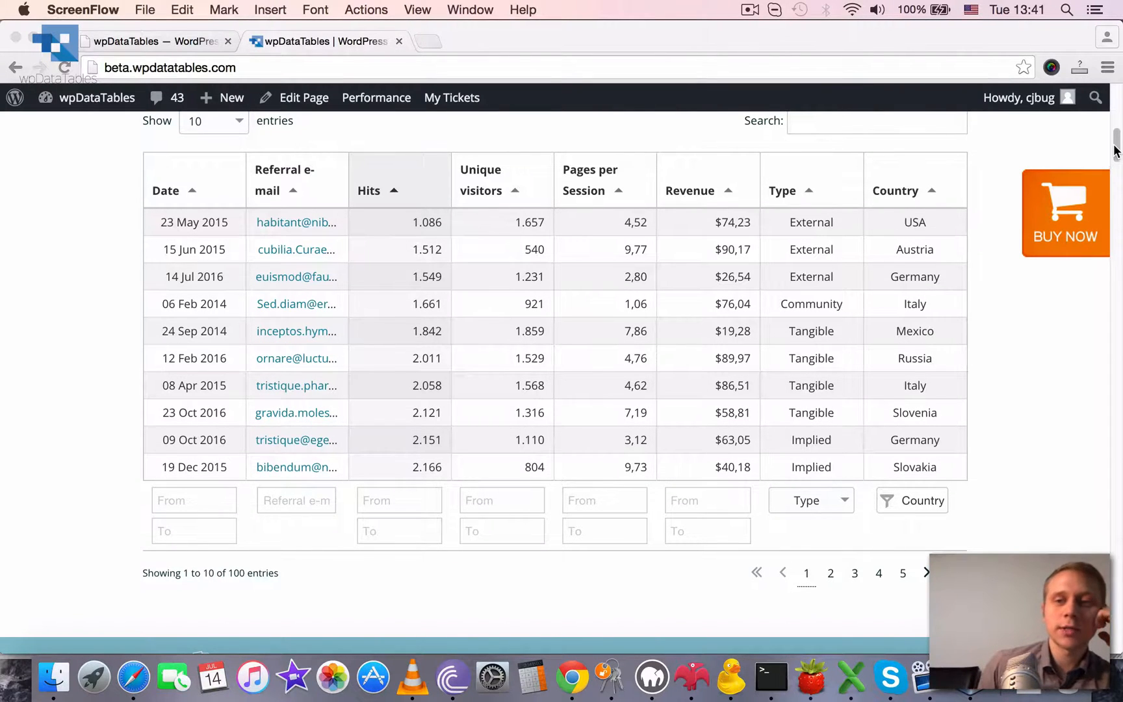
{"action": "scroll", "coordinate": [676, 165], "scroll_direction": "up", "scroll_amount": 10}
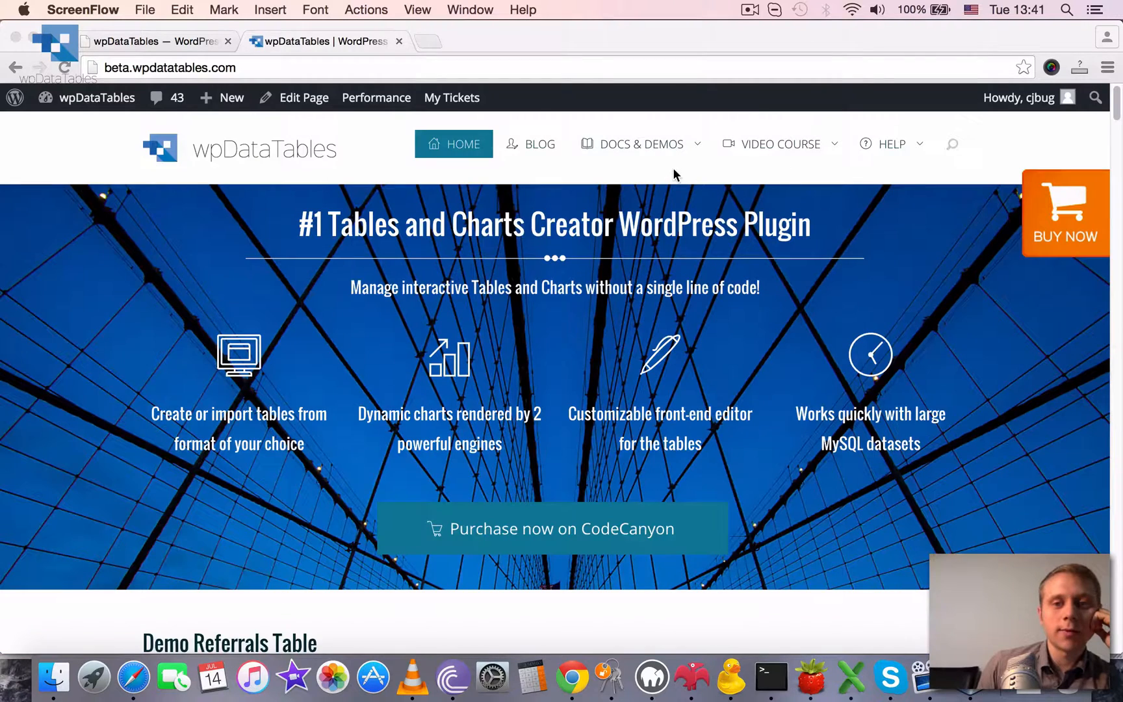
Bring the browser forward and show the Creating wpDataTables from Excel tutorial in a new tab.
{"action": "left_click", "coordinate": [691, 172]}
{"action": "mouse_move", "coordinate": [640, 144]}
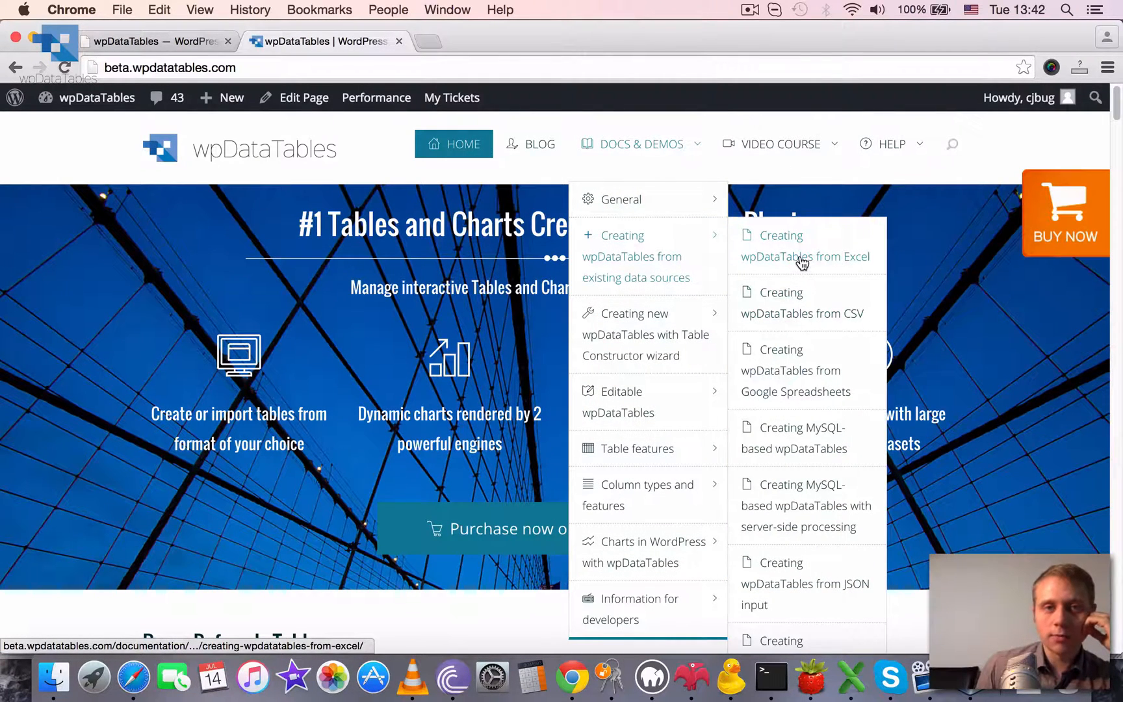
{"action": "middle_click", "coordinate": [801, 261]}
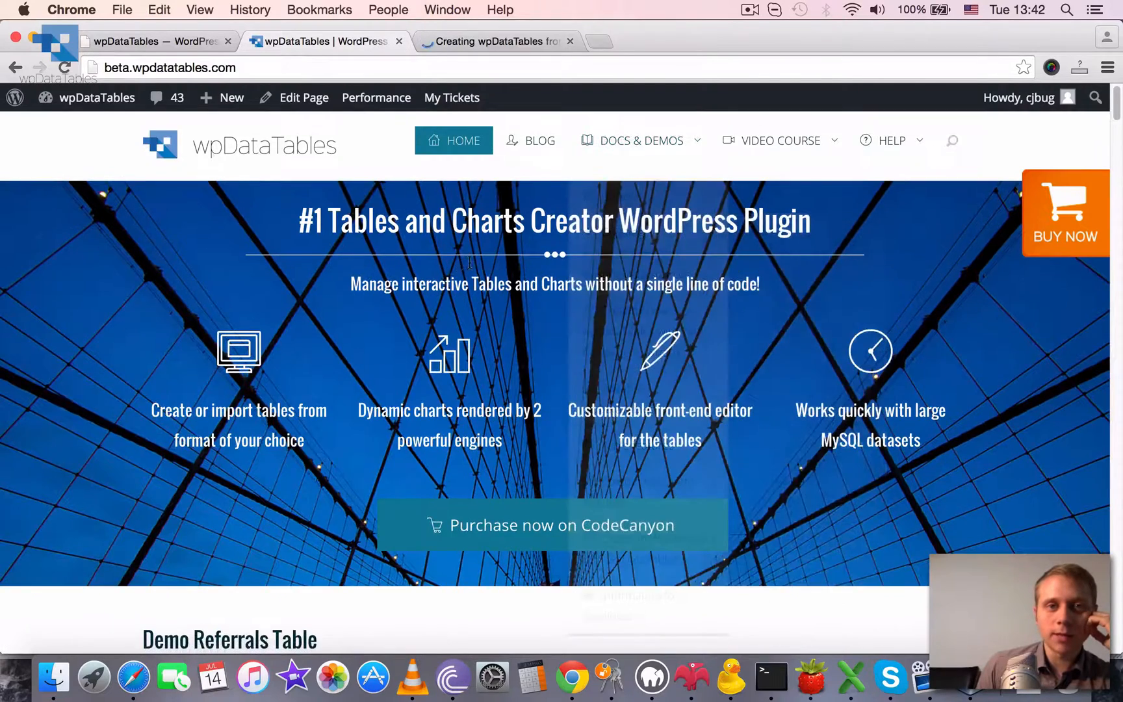
{"action": "scroll", "coordinate": [497, 257], "scroll_direction": "down", "scroll_amount": 5}
{"action": "scroll", "coordinate": [495, 257], "scroll_direction": "down", "scroll_amount": 2}
{"action": "left_click", "coordinate": [491, 40]}
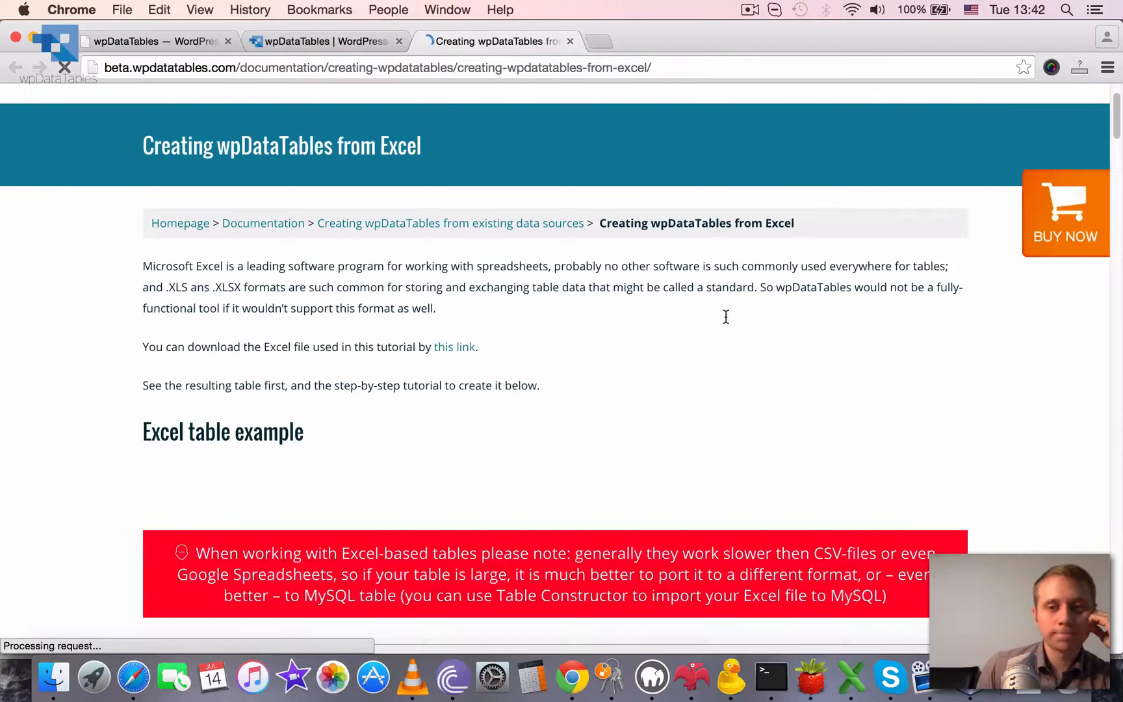
{"action": "scroll", "coordinate": [726, 314], "scroll_direction": "down", "scroll_amount": 5}
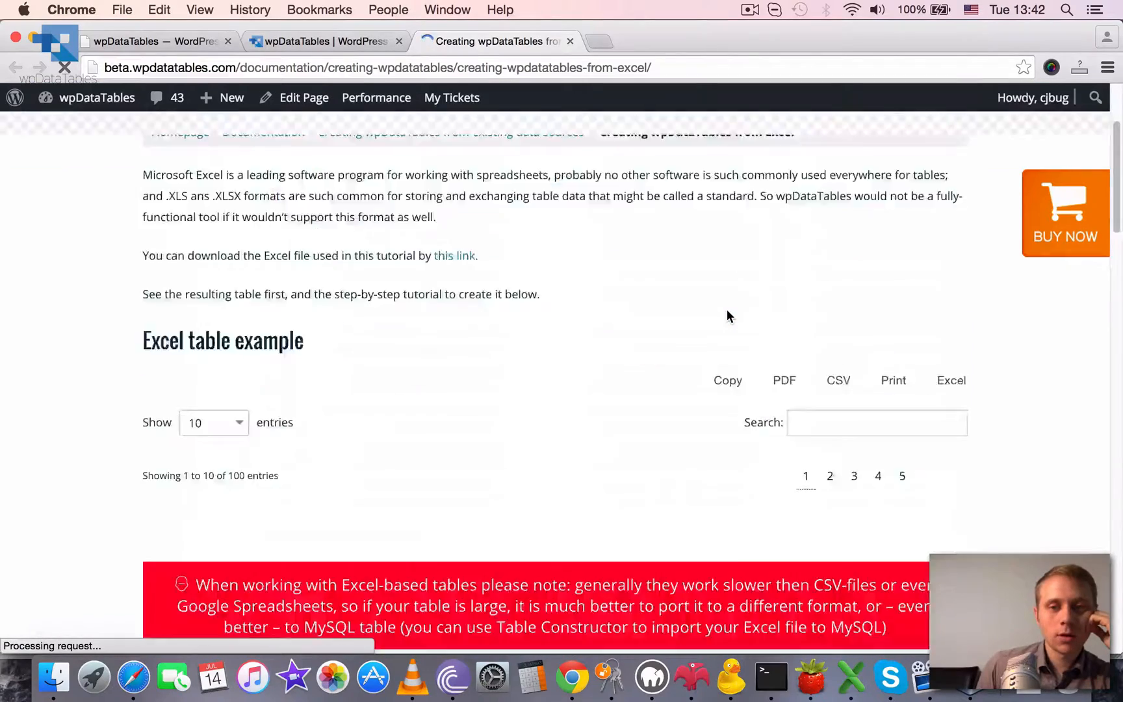
{"action": "scroll", "coordinate": [727, 315], "scroll_direction": "down", "scroll_amount": 5}
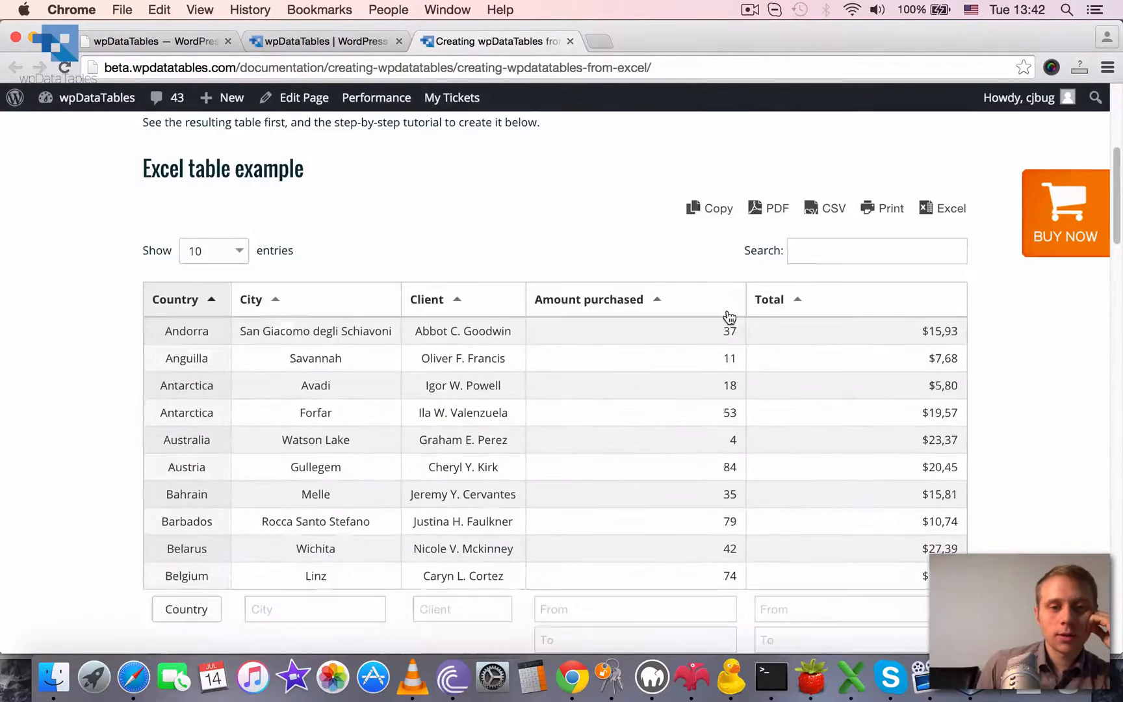
{"action": "scroll", "coordinate": [726, 313], "scroll_direction": "down", "scroll_amount": 1}
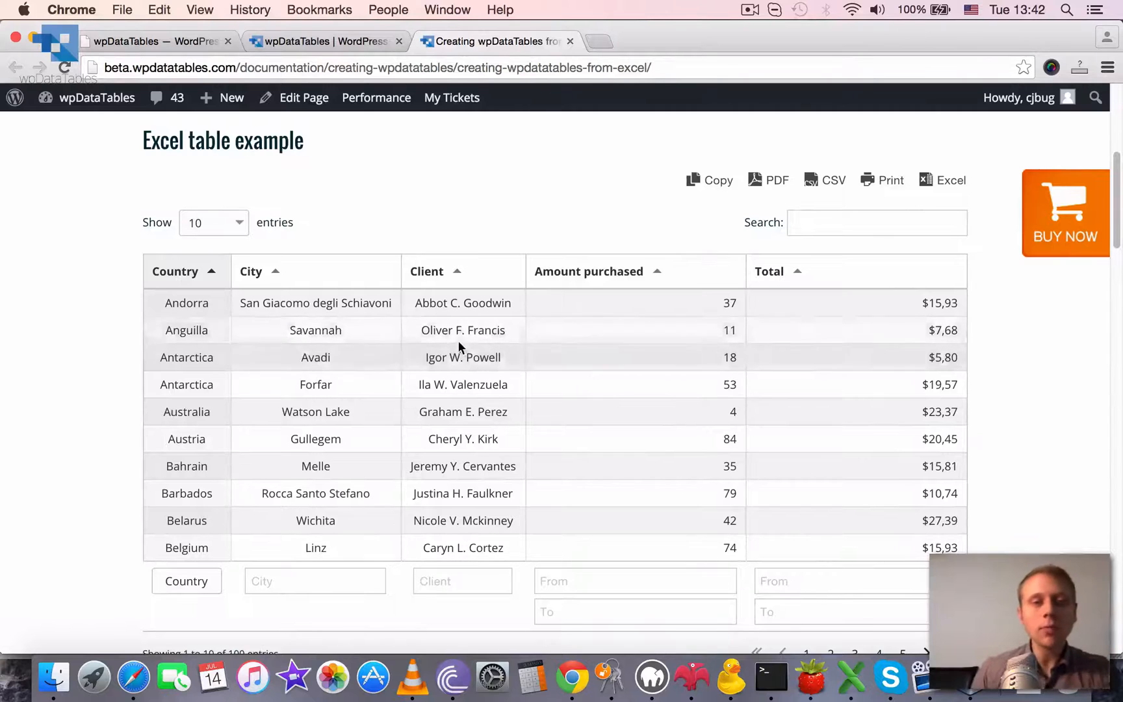
Sort the example table by City, toggling descending and back to ascending.
{"action": "left_click", "coordinate": [285, 272]}
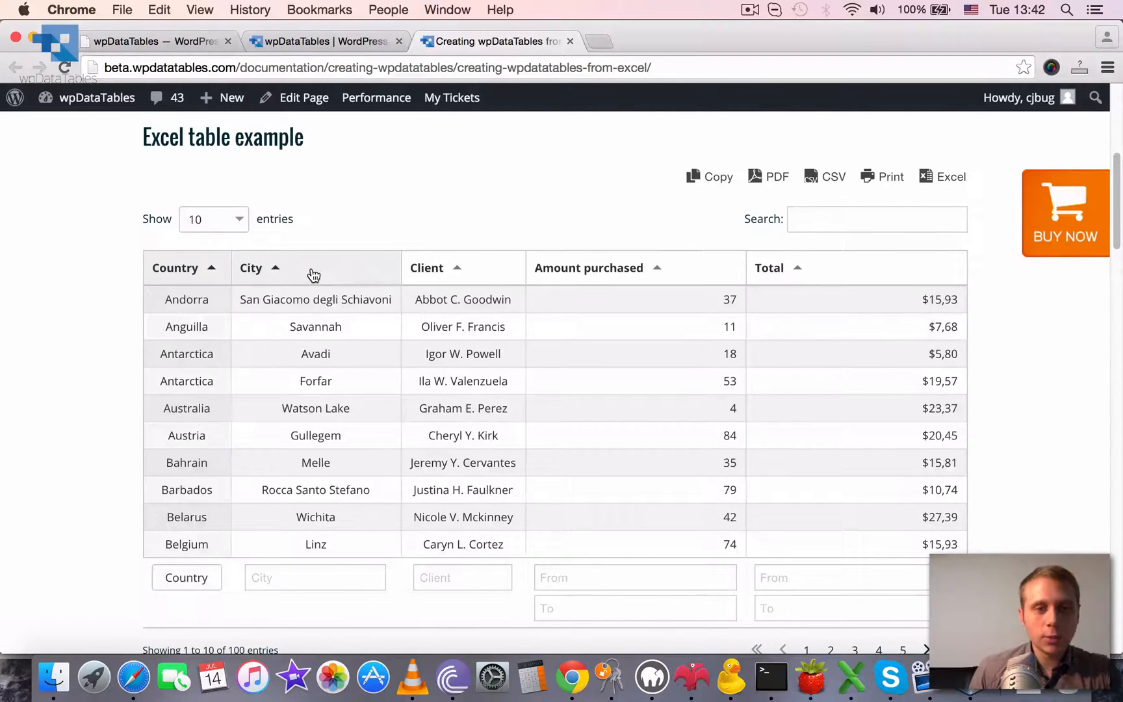
{"action": "left_click", "coordinate": [314, 275]}
{"action": "left_click", "coordinate": [421, 274]}
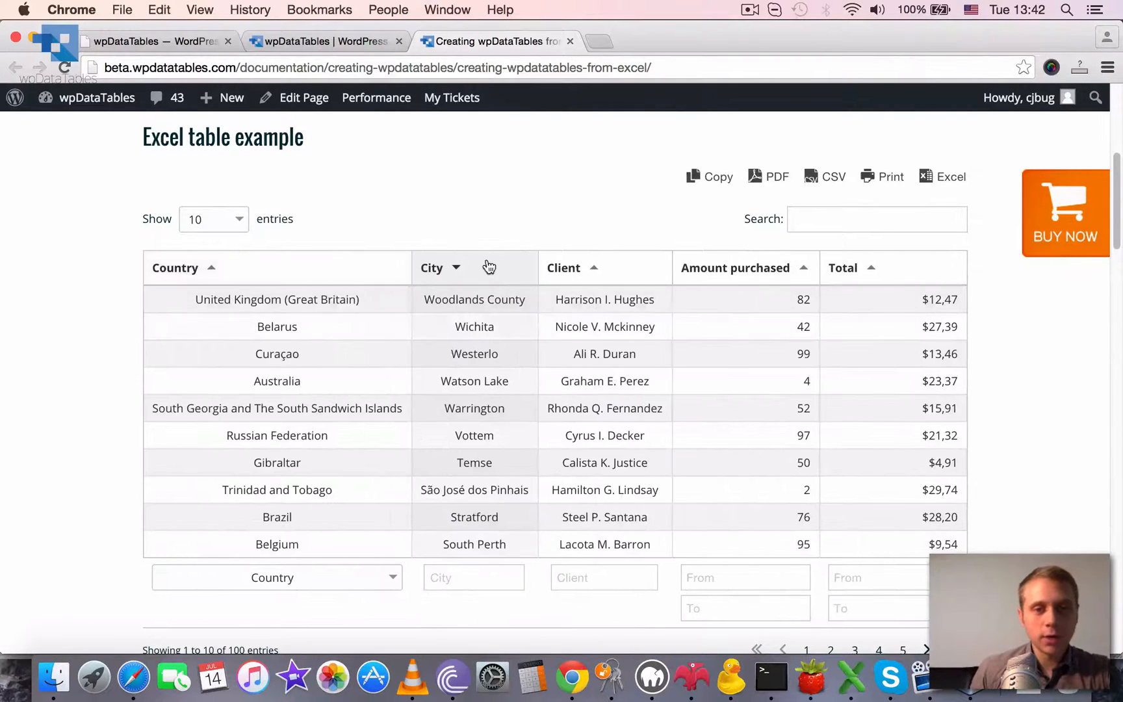
{"action": "left_click", "coordinate": [456, 268]}
Show 25 entries per page, switch page, and start filtering the Country column.
{"action": "left_click", "coordinate": [213, 218]}
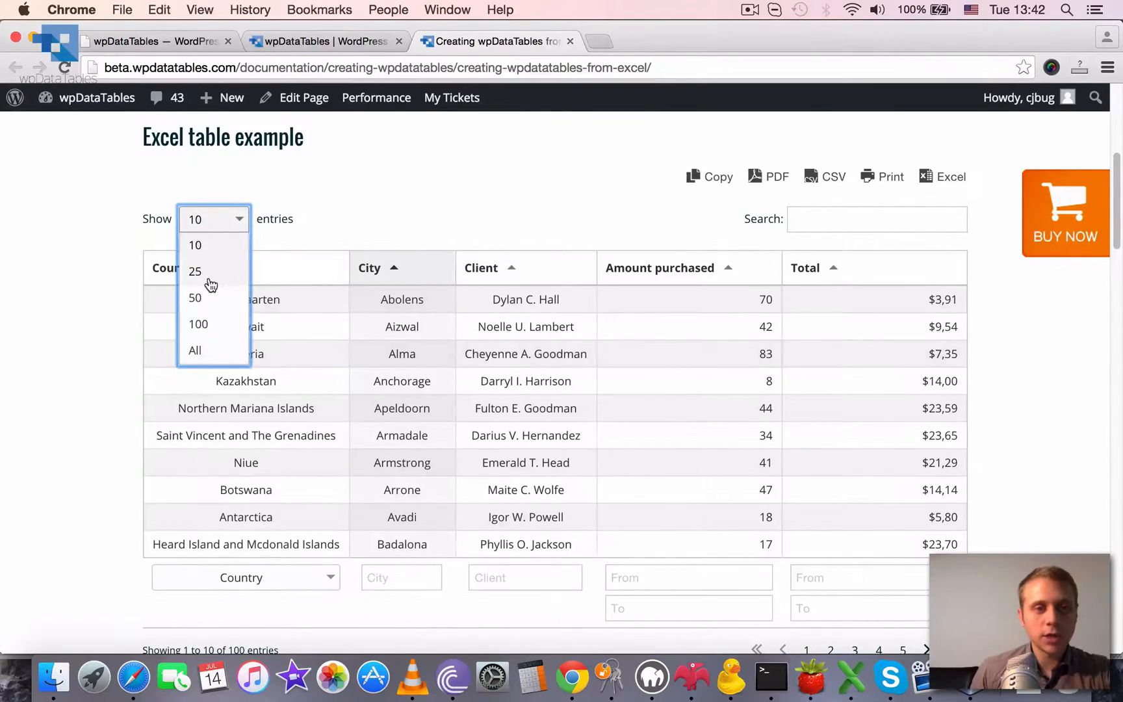
{"action": "left_click", "coordinate": [194, 271]}
{"action": "scroll", "coordinate": [613, 366], "scroll_direction": "down", "scroll_amount": 10}
{"action": "scroll", "coordinate": [613, 365], "scroll_direction": "down", "scroll_amount": 3}
{"action": "scroll", "coordinate": [804, 347], "scroll_direction": "up", "scroll_amount": 3}
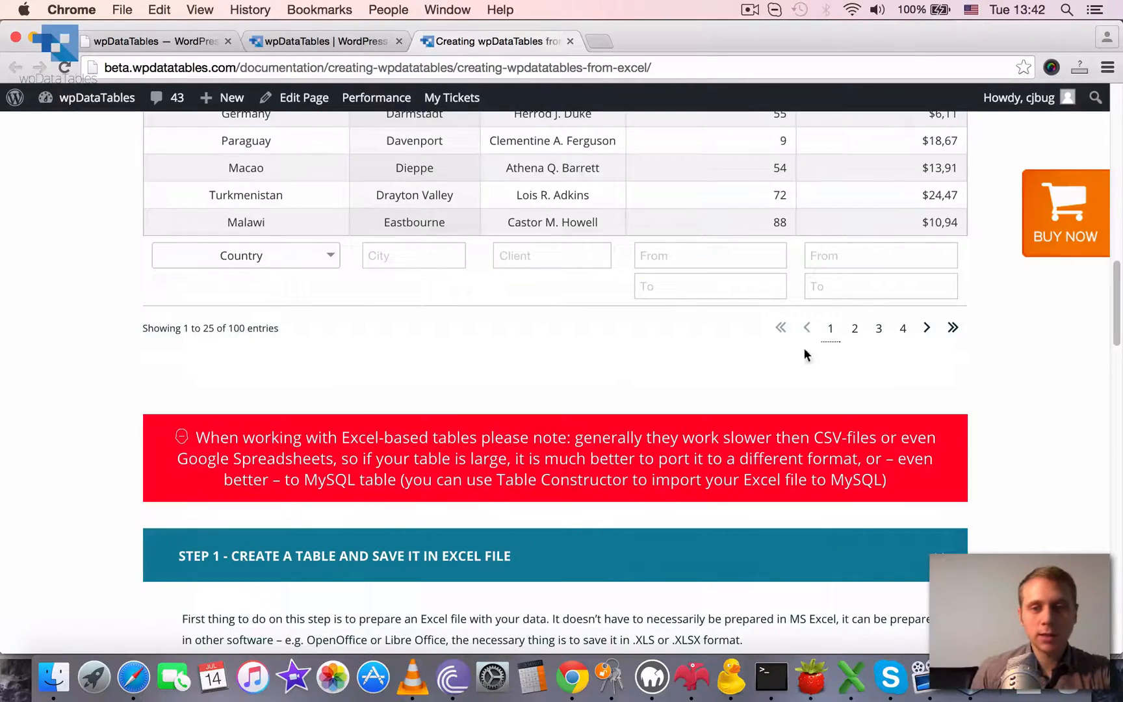
{"action": "left_click", "coordinate": [878, 328]}
{"action": "scroll", "coordinate": [691, 369], "scroll_direction": "up", "scroll_amount": 5}
{"action": "scroll", "coordinate": [691, 367], "scroll_direction": "up", "scroll_amount": 5}
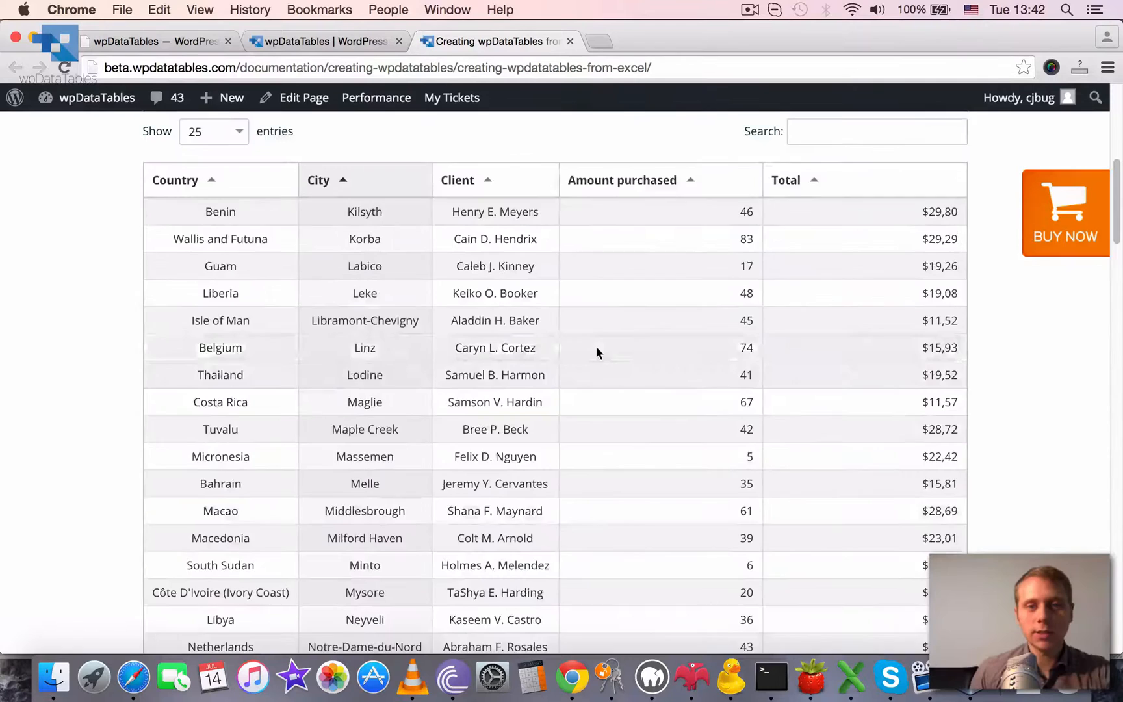
{"action": "scroll", "coordinate": [596, 346], "scroll_direction": "up", "scroll_amount": 2}
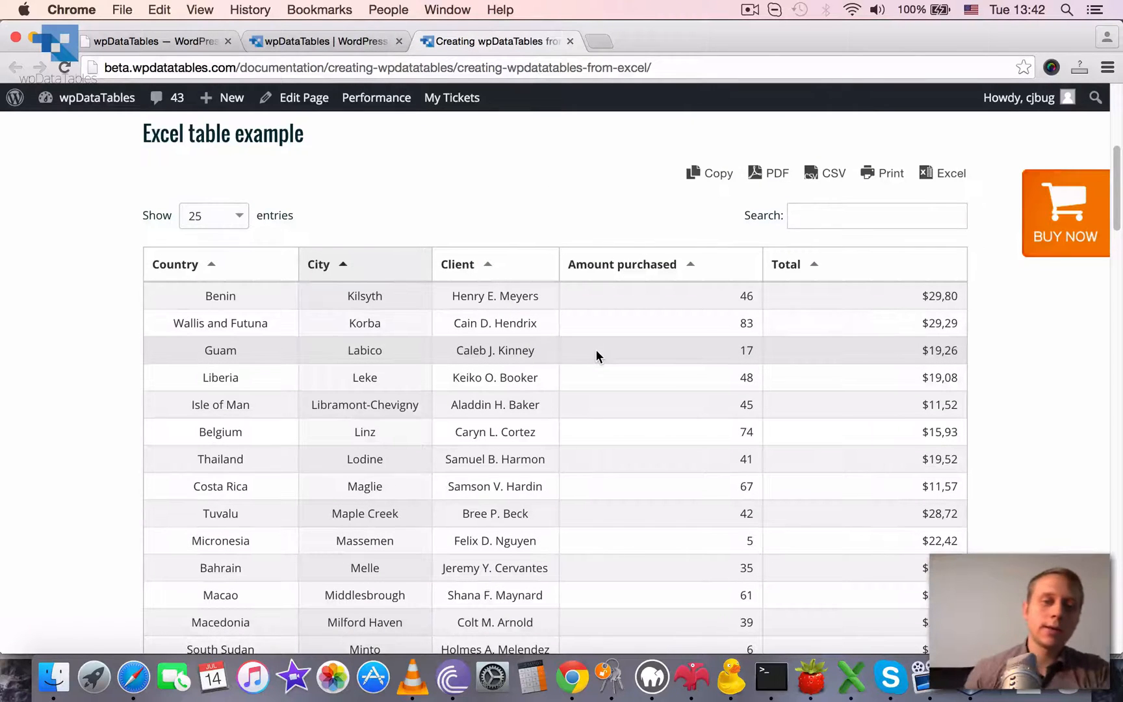
{"action": "scroll", "coordinate": [595, 350], "scroll_direction": "down", "scroll_amount": 5}
{"action": "scroll", "coordinate": [596, 350], "scroll_direction": "down", "scroll_amount": 2}
{"action": "scroll", "coordinate": [596, 350], "scroll_direction": "down", "scroll_amount": 5}
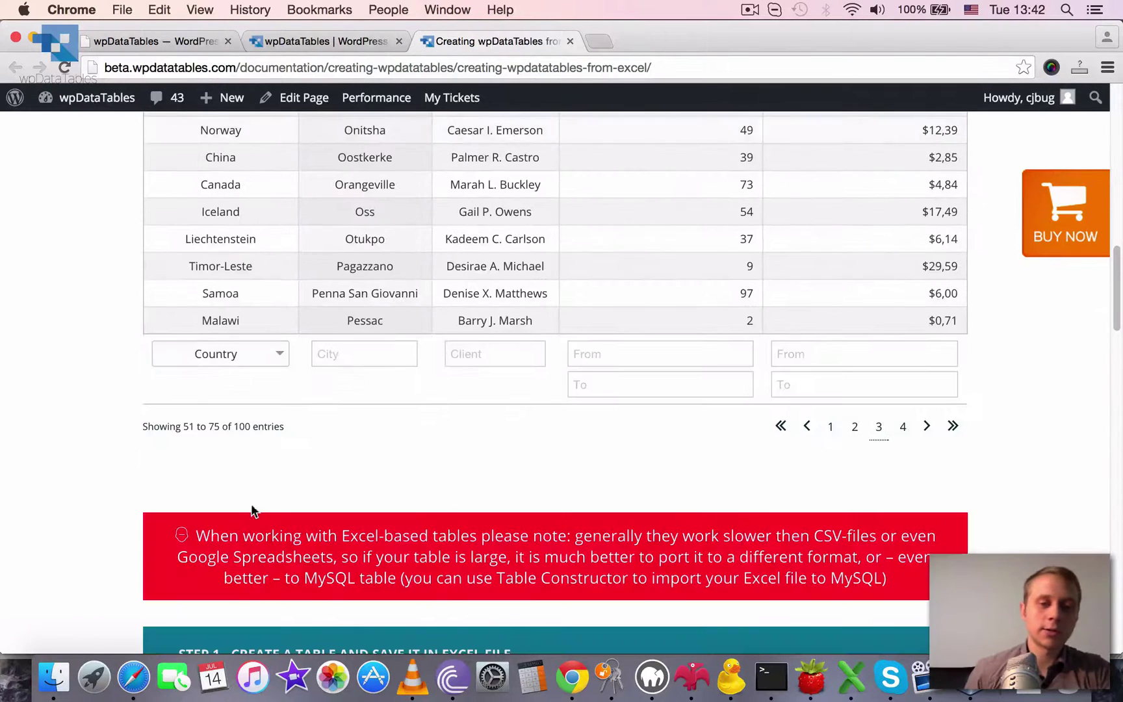
{"action": "left_click", "coordinate": [235, 356]}
{"action": "scroll", "coordinate": [356, 372], "scroll_direction": "down", "scroll_amount": 5}
{"action": "scroll", "coordinate": [356, 437], "scroll_direction": "down", "scroll_amount": 5}
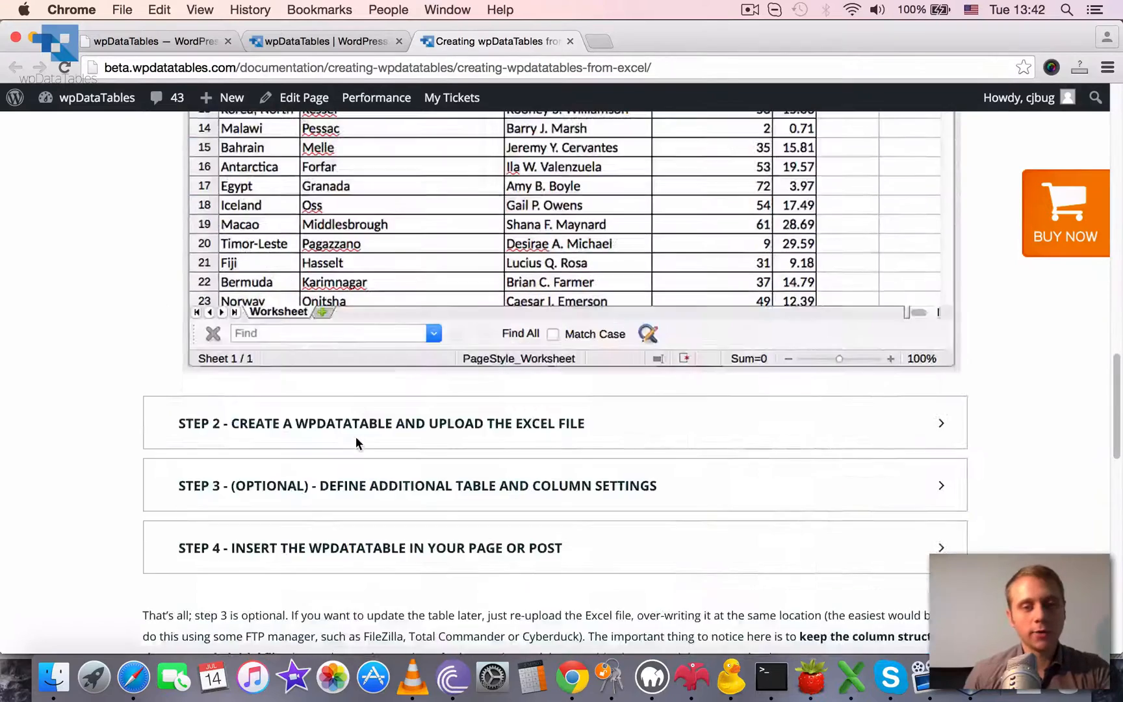
{"action": "scroll", "coordinate": [356, 436], "scroll_direction": "down", "scroll_amount": 2}
{"action": "scroll", "coordinate": [355, 436], "scroll_direction": "up", "scroll_amount": 5}
{"action": "scroll", "coordinate": [355, 436], "scroll_direction": "up", "scroll_amount": 5}
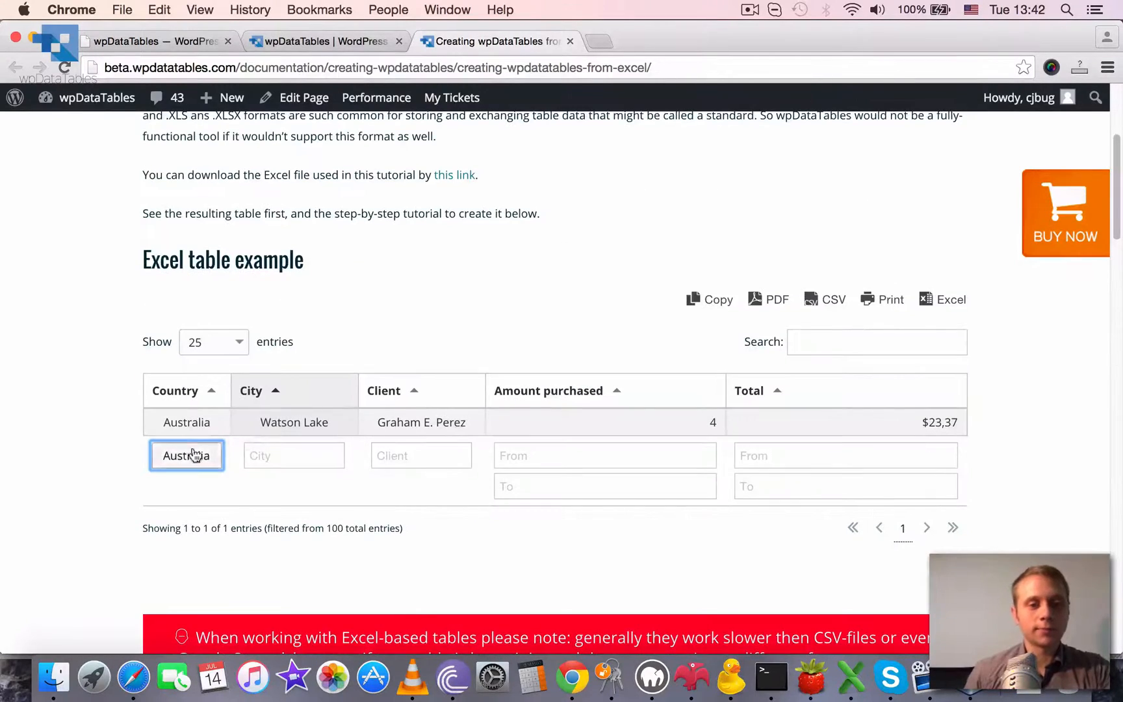
{"action": "left_click", "coordinate": [121, 492]}
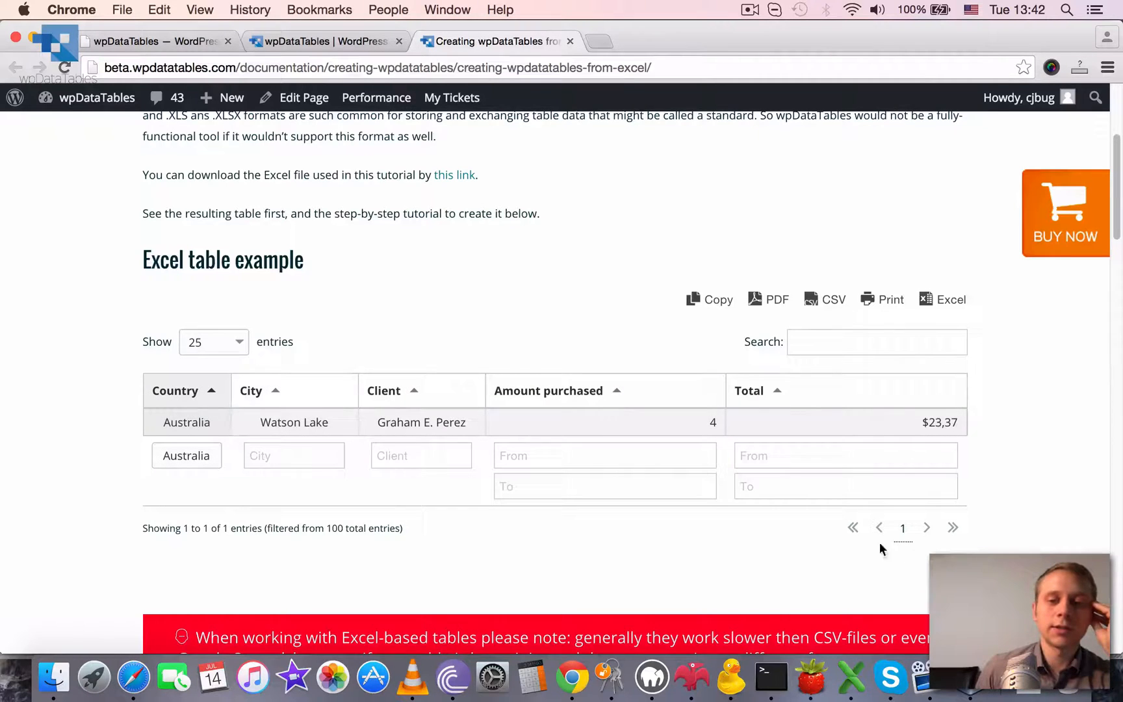
{"action": "left_click", "coordinate": [199, 453]}
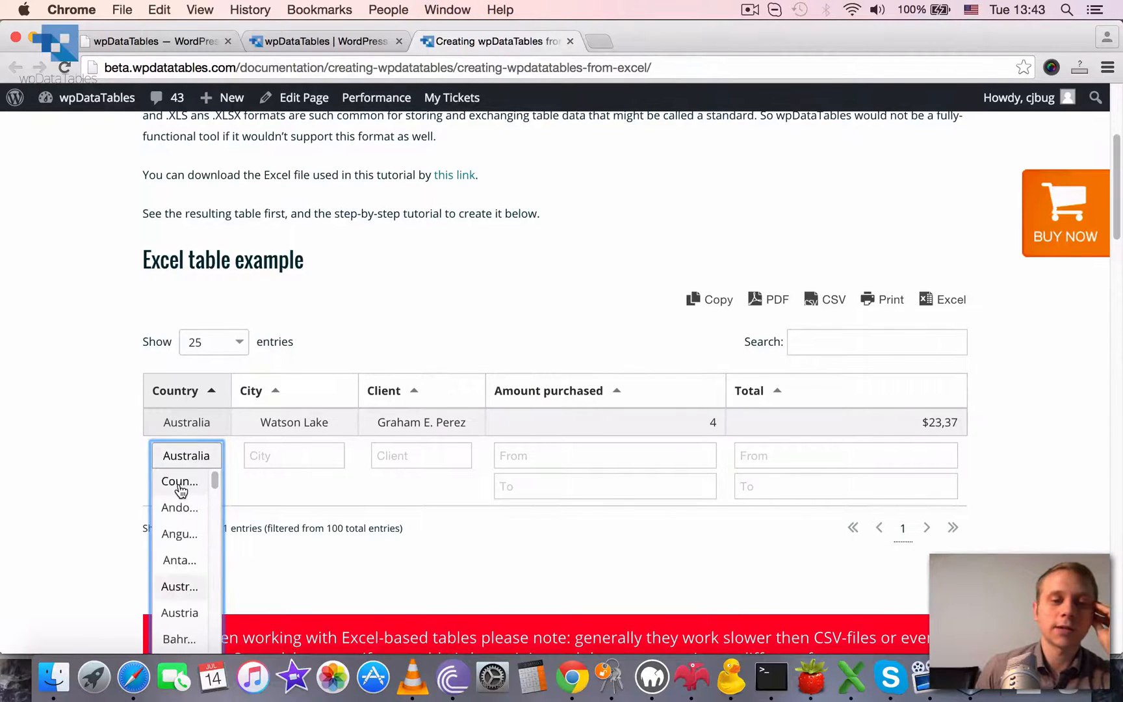
Clear the country filter, then sort by Country, City and finally Client ascending.
{"action": "left_click", "coordinate": [180, 481]}
{"action": "scroll", "coordinate": [561, 394], "scroll_direction": "down", "scroll_amount": 4}
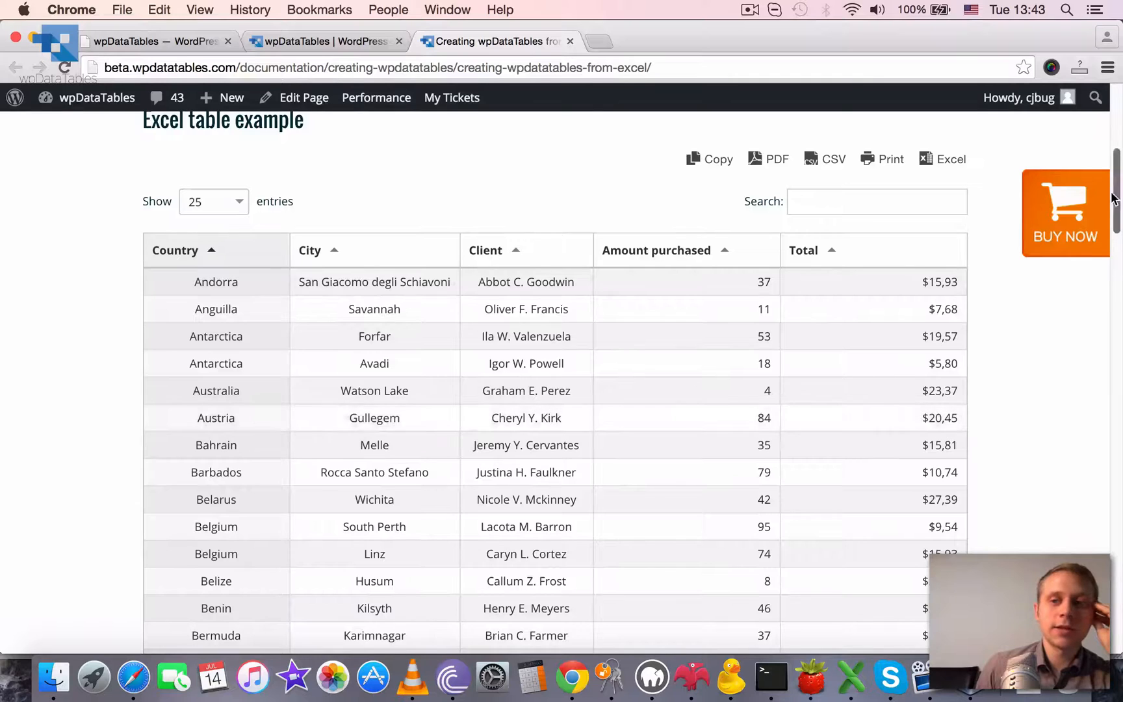
{"action": "left_click_drag", "start_coordinate": [1116, 187], "coordinate": [1112, 236]}
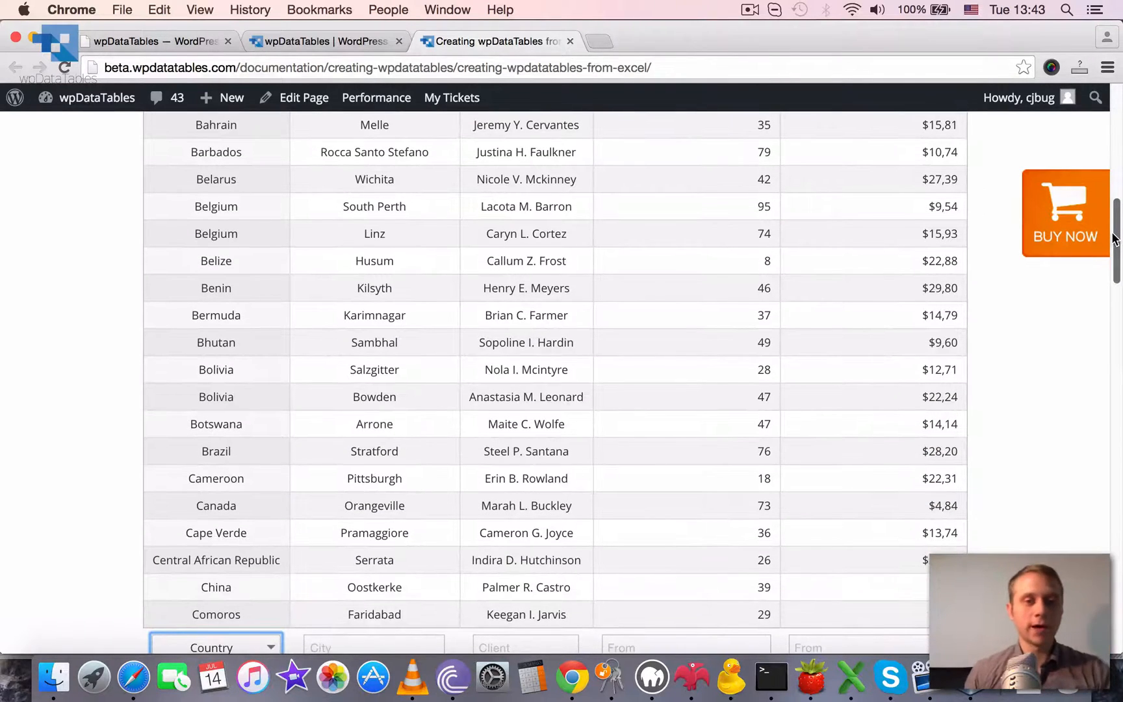
{"action": "left_click_drag", "start_coordinate": [1114, 238], "coordinate": [1114, 201]}
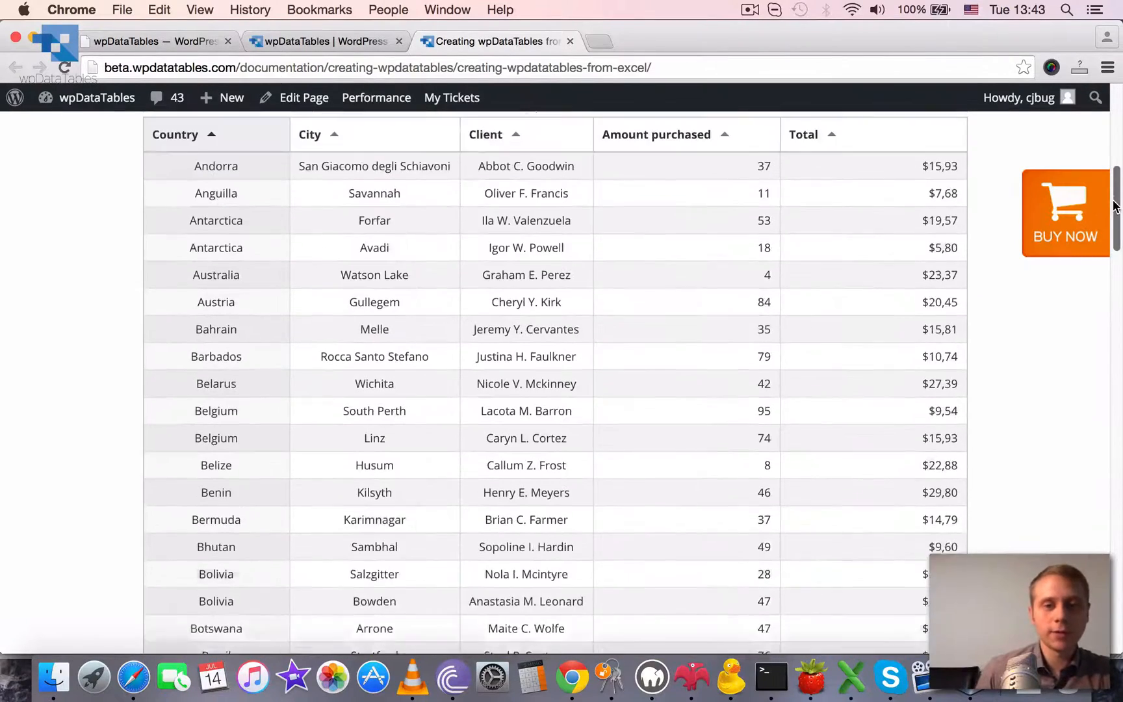
{"action": "left_click", "coordinate": [206, 181]}
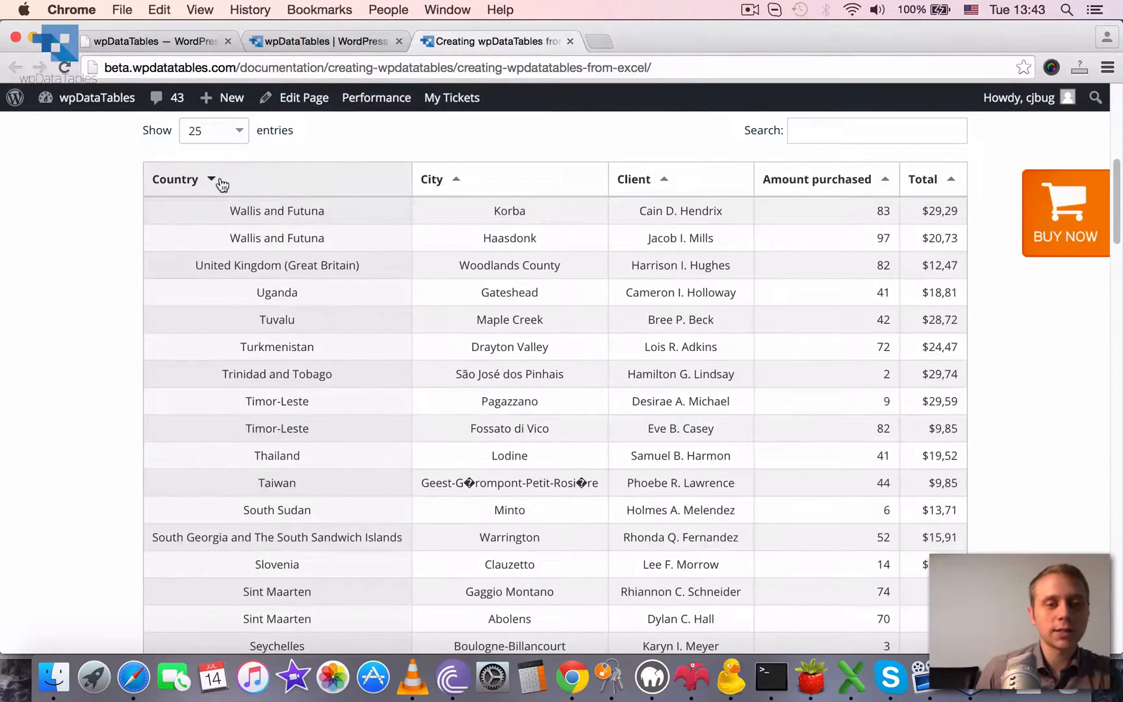
{"action": "left_click", "coordinate": [347, 181]}
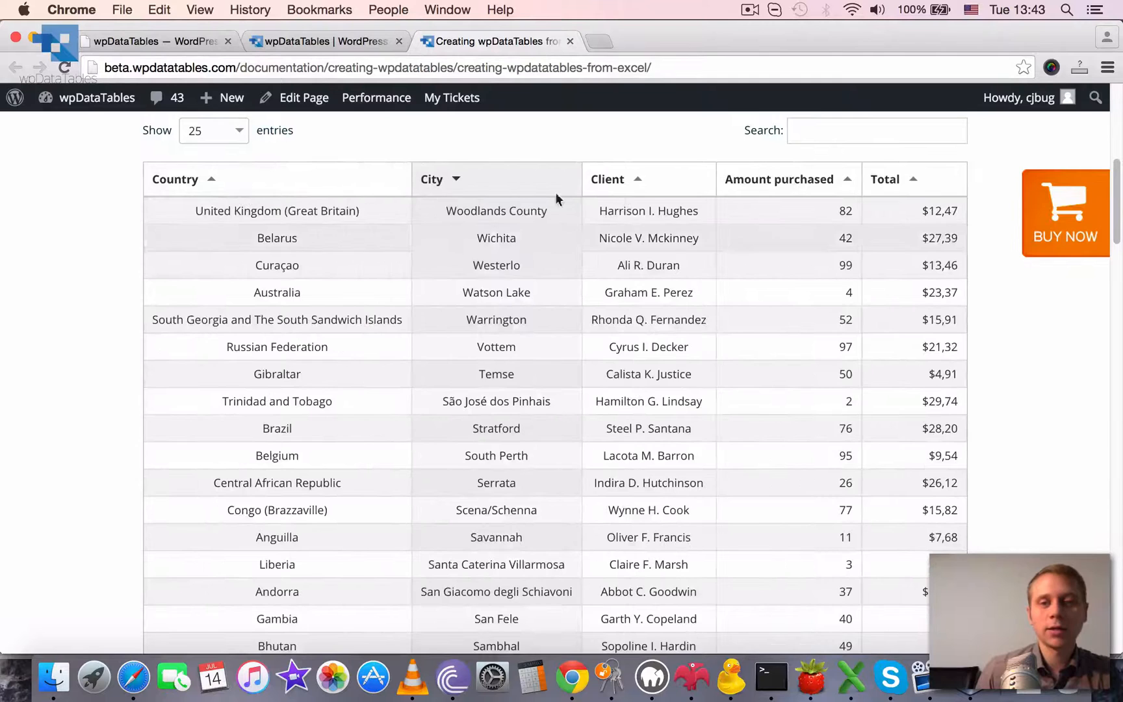
{"action": "left_click", "coordinate": [615, 179]}
{"action": "scroll", "coordinate": [703, 236], "scroll_direction": "up", "scroll_amount": 2}
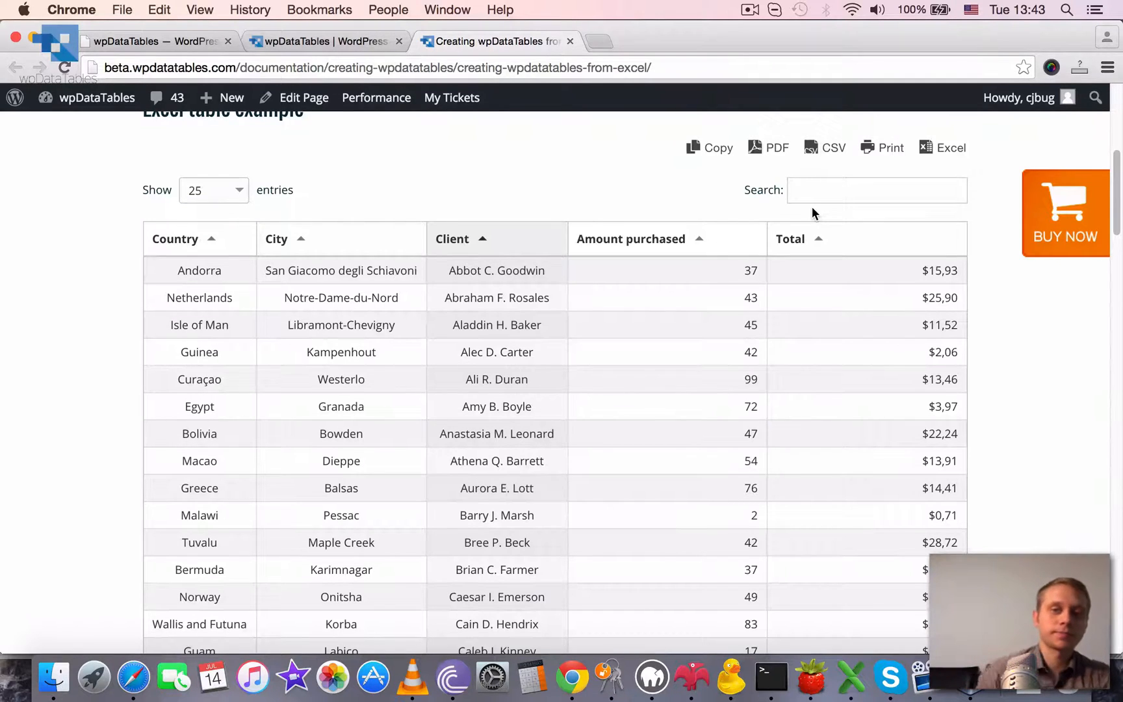
On the Demo Referrals Table page keep 10 entries per page and sort by Date.
{"action": "left_click", "coordinate": [353, 41]}
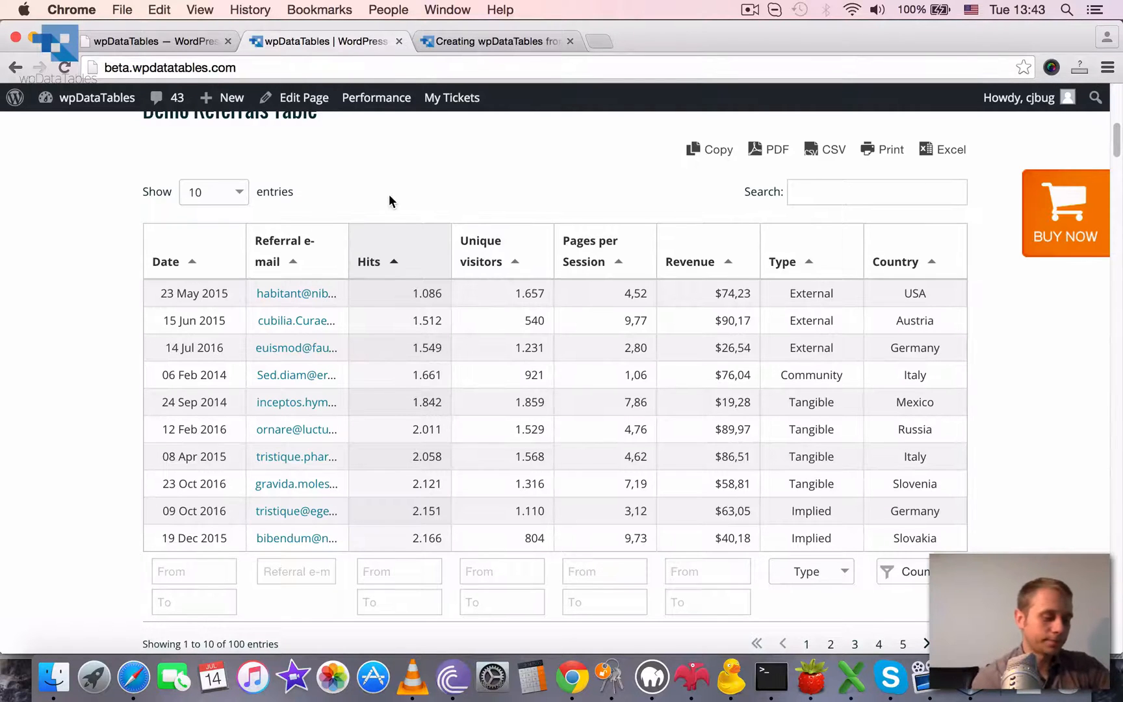
{"action": "scroll", "coordinate": [356, 269], "scroll_direction": "up", "scroll_amount": 2}
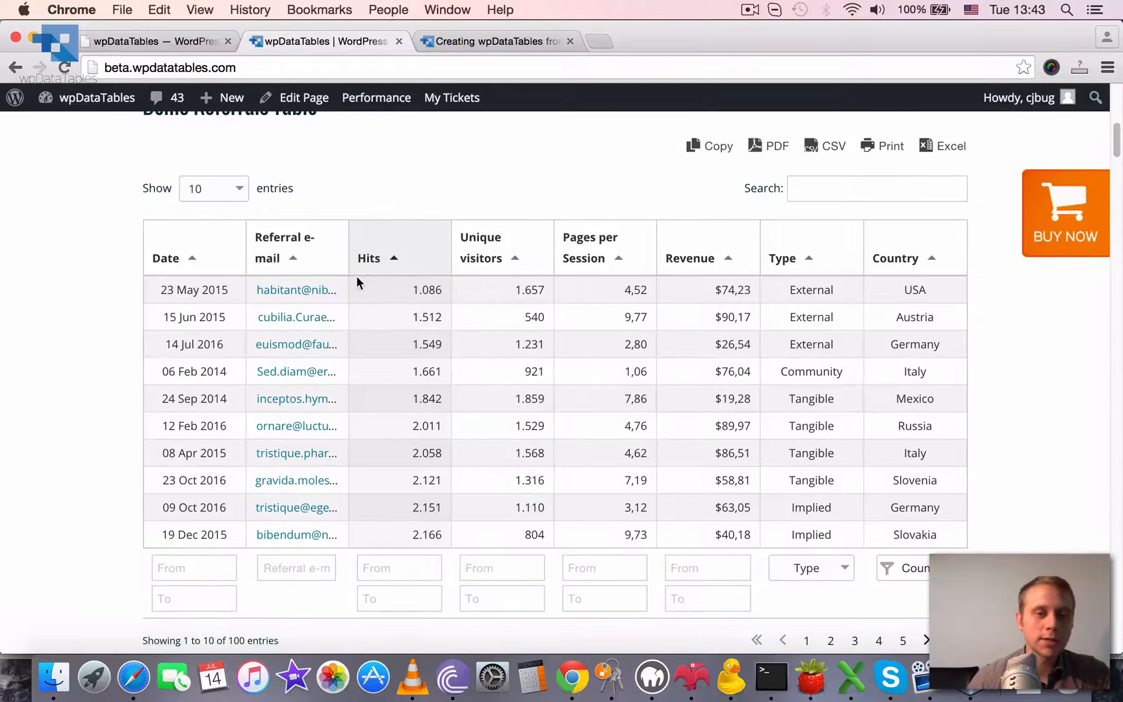
{"action": "scroll", "coordinate": [357, 269], "scroll_direction": "up", "scroll_amount": 3}
{"action": "scroll", "coordinate": [357, 278], "scroll_direction": "down", "scroll_amount": 3}
{"action": "left_click", "coordinate": [214, 206]}
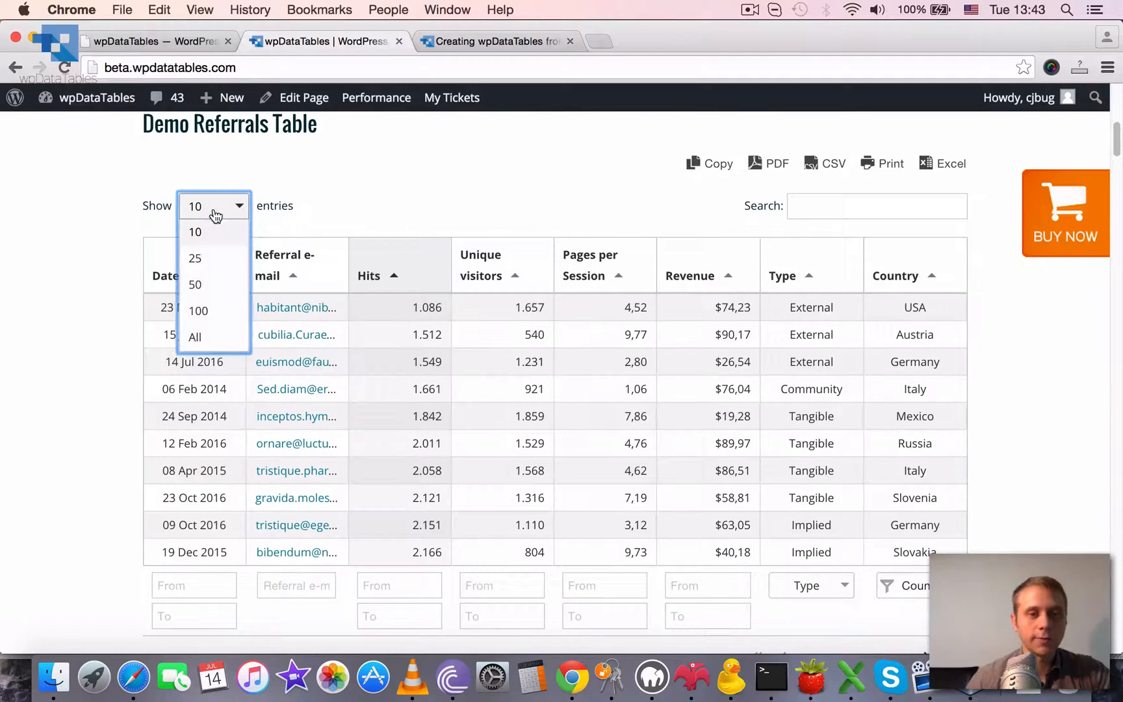
{"action": "left_click", "coordinate": [253, 235]}
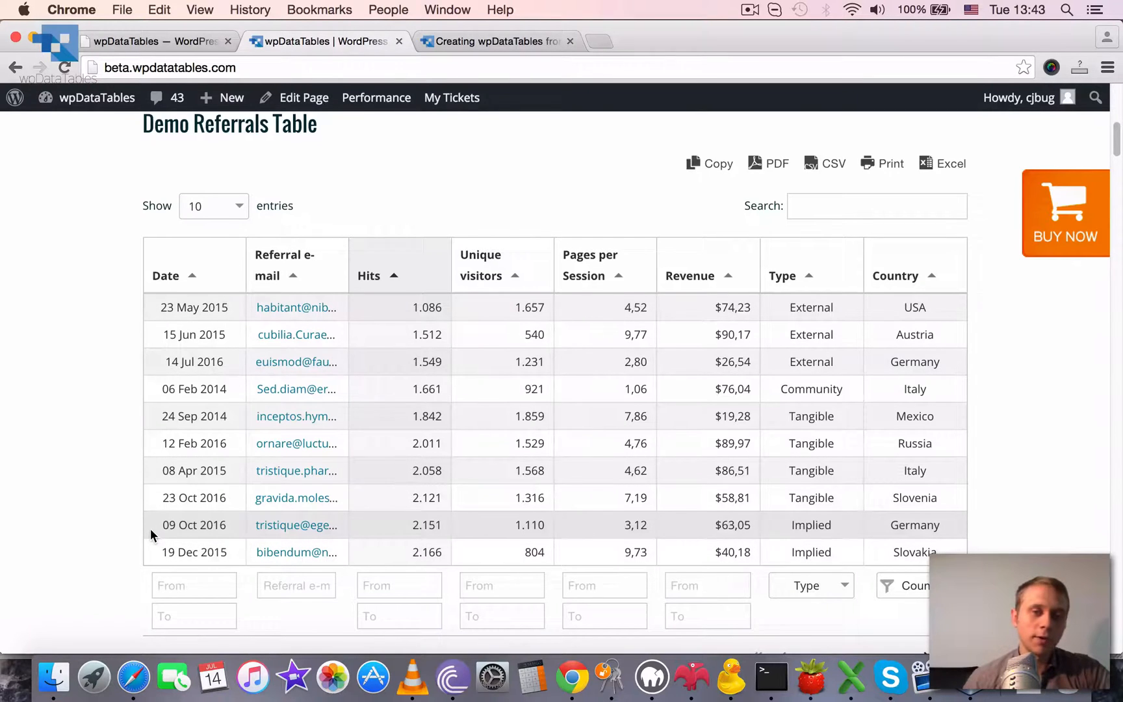
{"action": "left_click", "coordinate": [201, 277]}
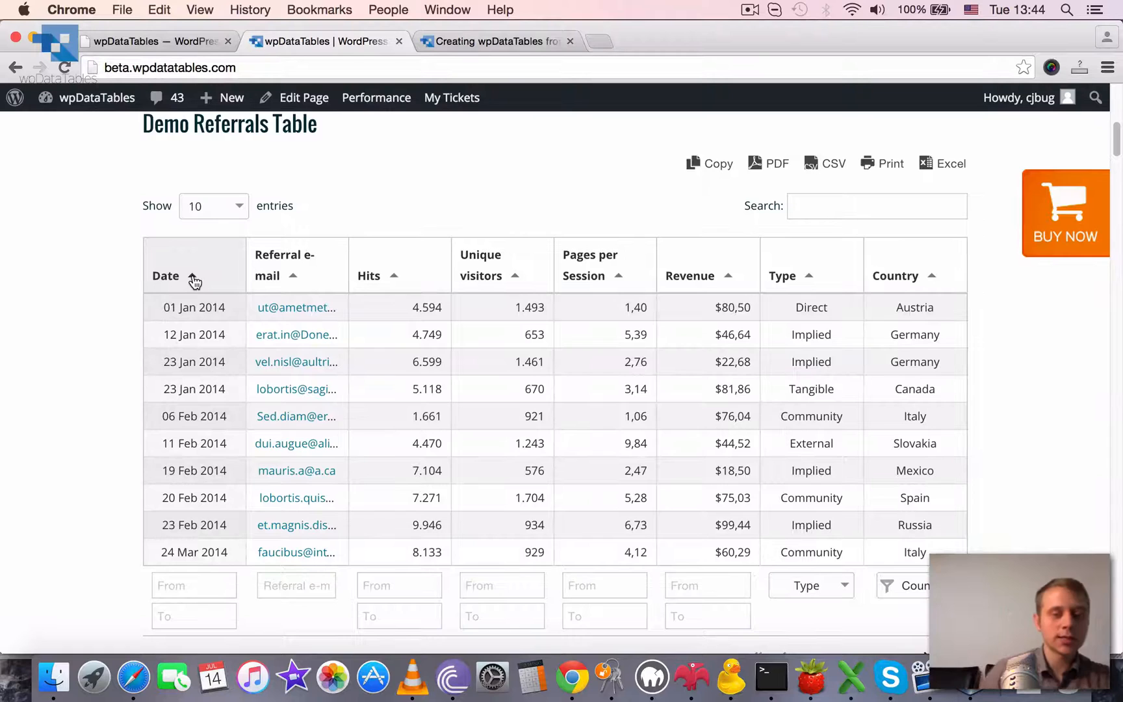
{"action": "scroll", "coordinate": [193, 280], "scroll_direction": "down", "scroll_amount": 1}
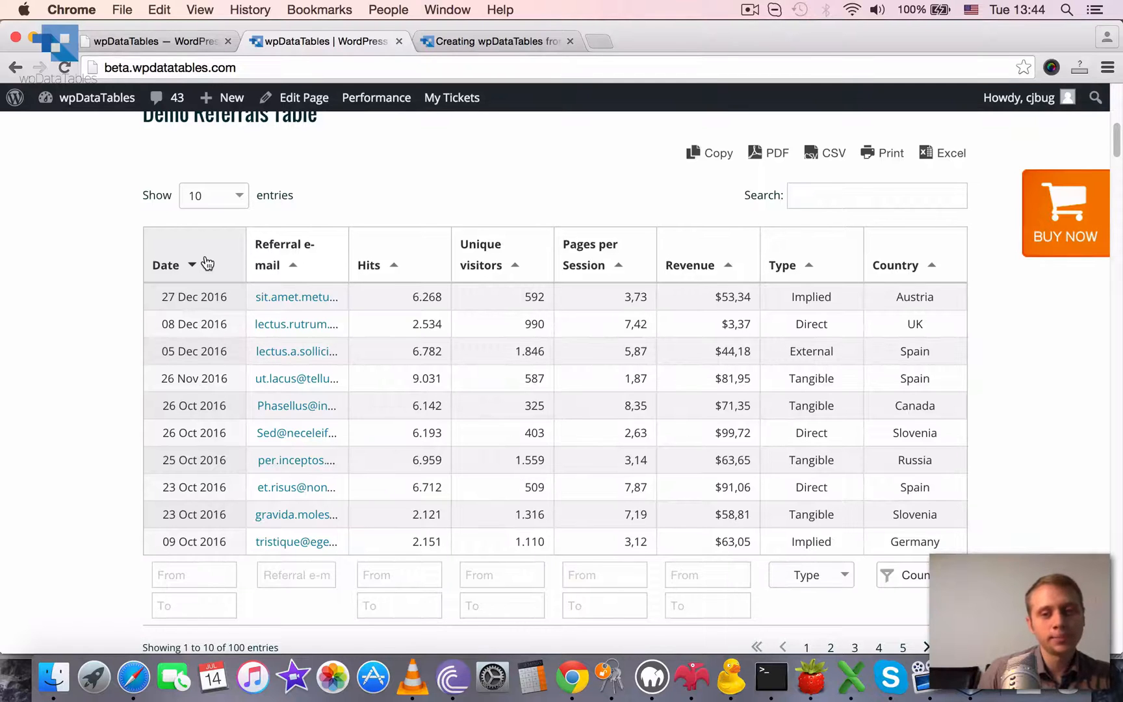
Filter the Country column to Russia only.
{"action": "left_click", "coordinate": [888, 575]}
{"action": "left_click", "coordinate": [295, 363]}
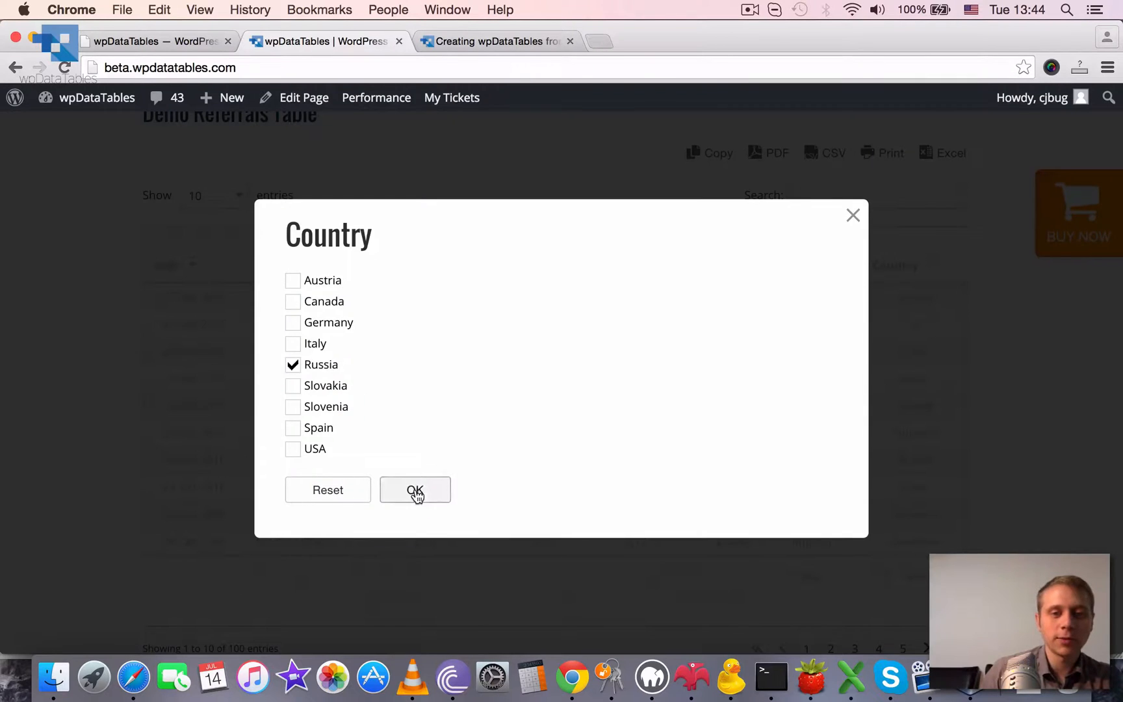
{"action": "left_click", "coordinate": [416, 489]}
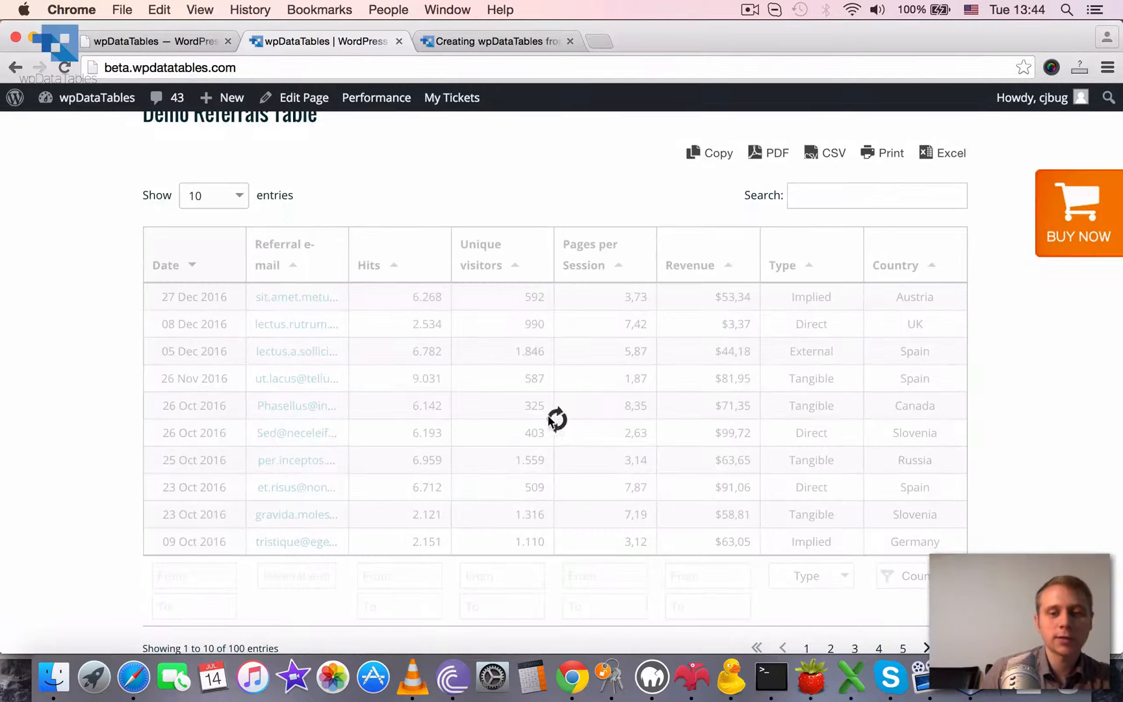
Reset the Country filter so all entries show again.
{"action": "left_click", "coordinate": [914, 576]}
{"action": "left_click", "coordinate": [328, 489]}
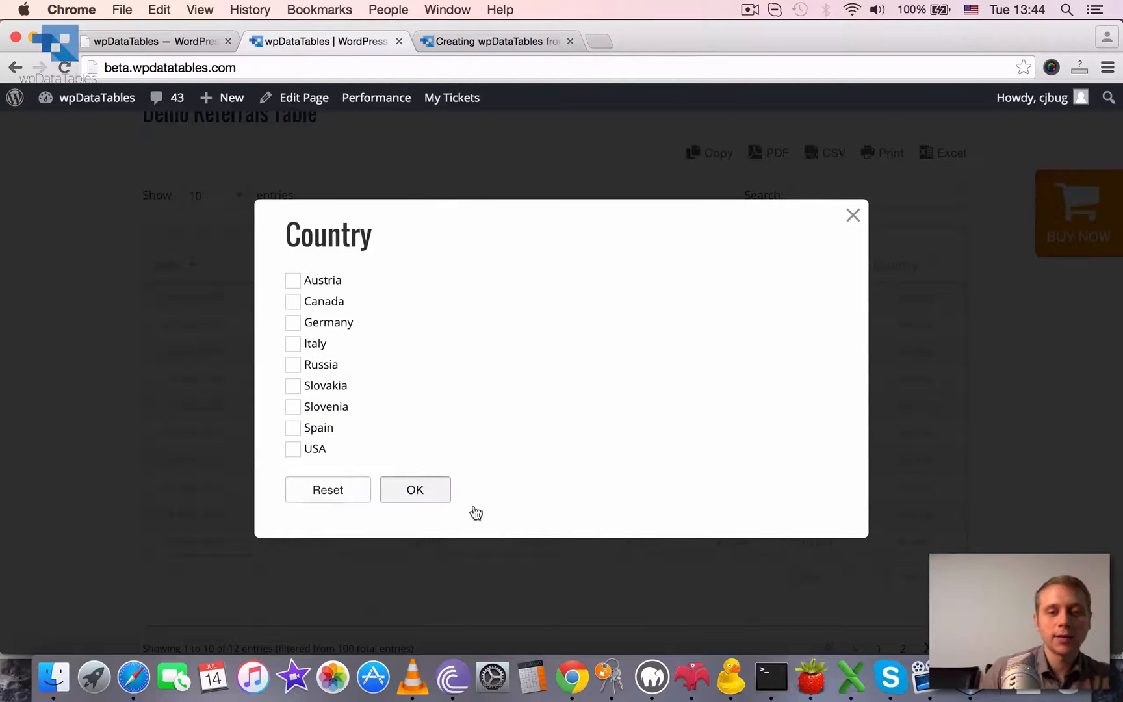
{"action": "left_click", "coordinate": [853, 215]}
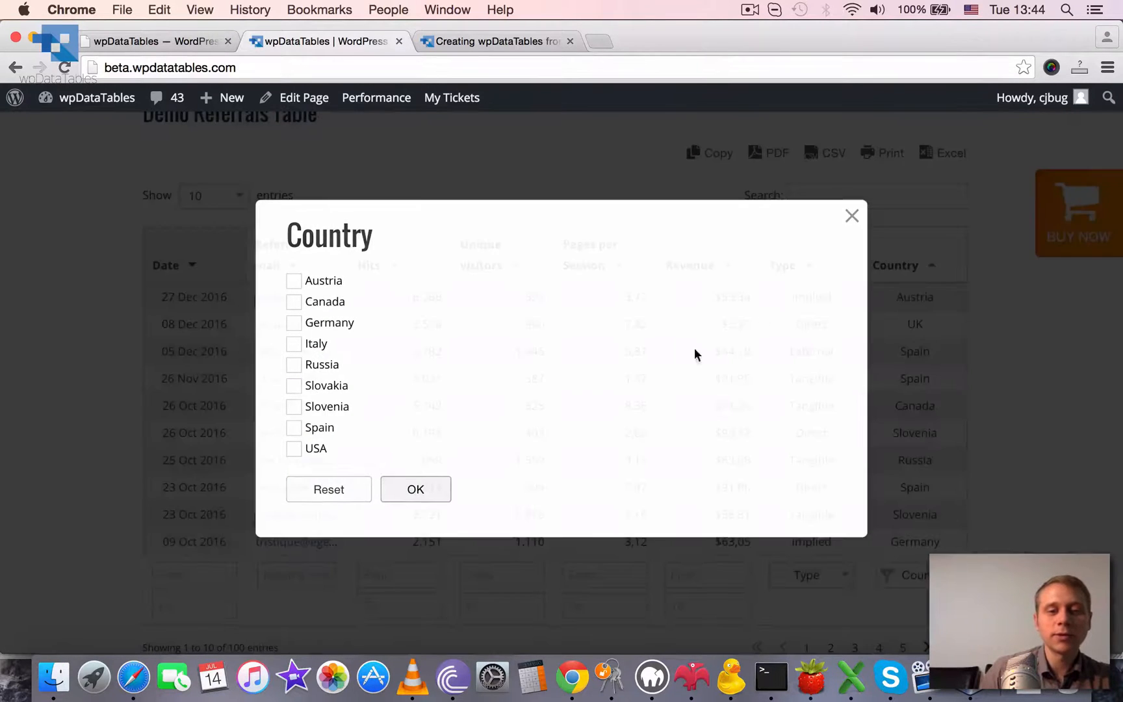
{"action": "scroll", "coordinate": [786, 486], "scroll_direction": "down", "scroll_amount": 1}
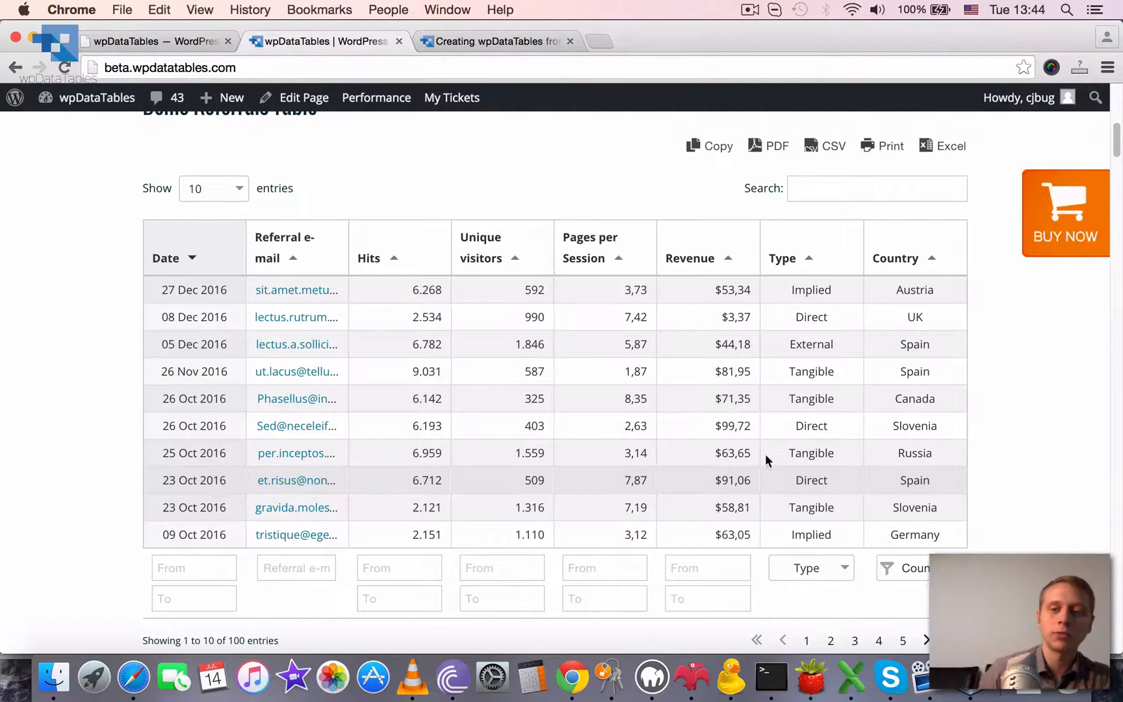
{"action": "scroll", "coordinate": [727, 403], "scroll_direction": "down", "scroll_amount": 1}
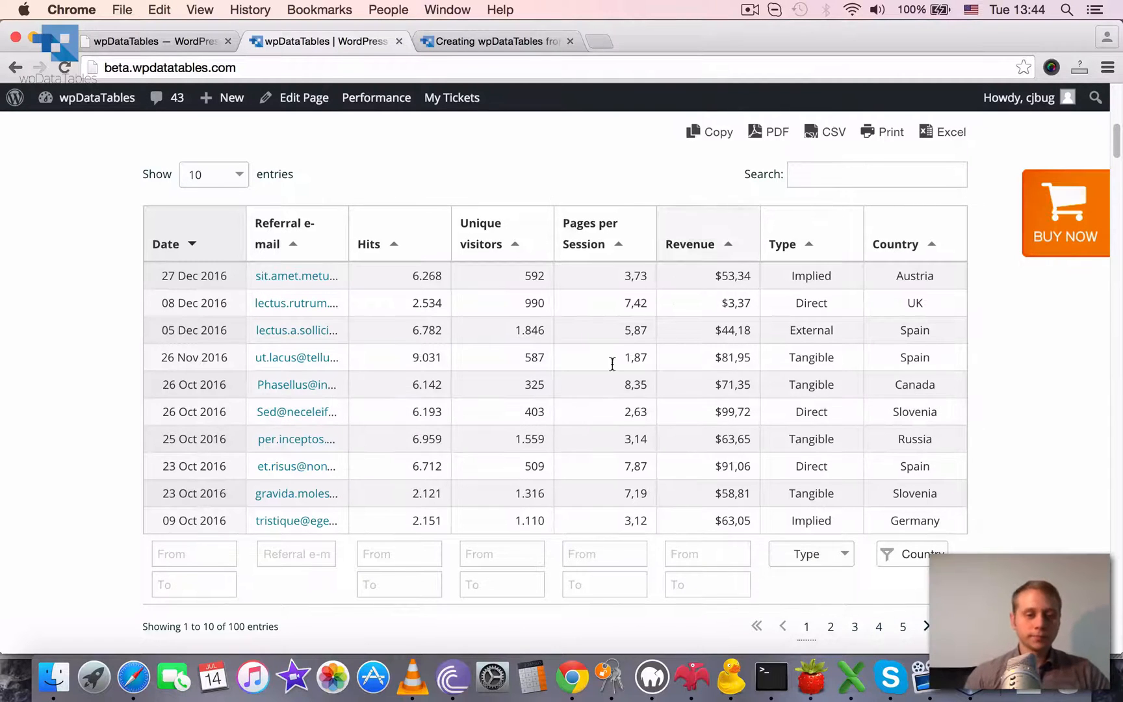
Inspect the page with Chrome DevTools and view its Network activity.
{"action": "right_click", "coordinate": [43, 444]}
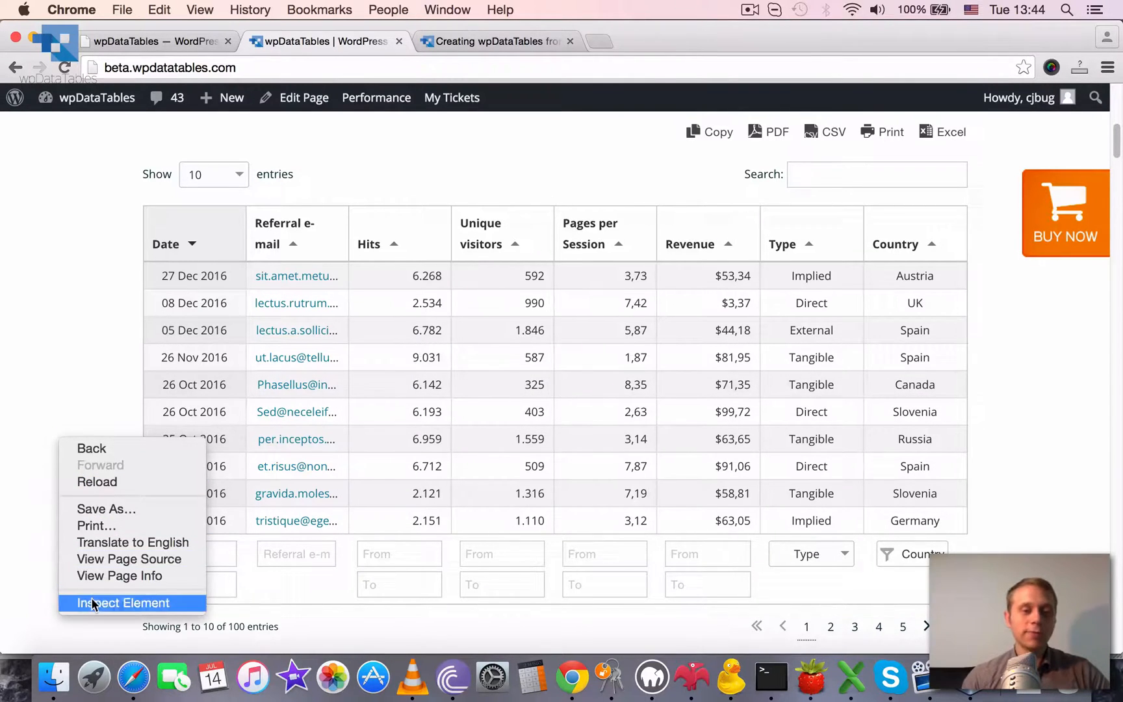
{"action": "left_click", "coordinate": [114, 604]}
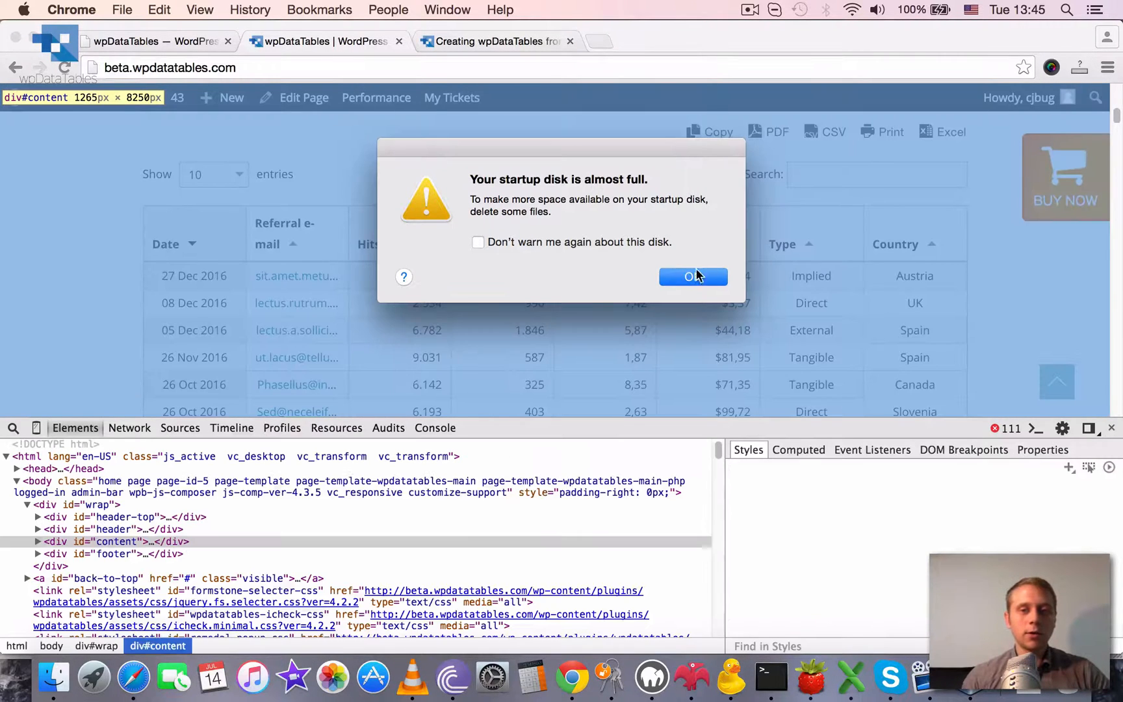
{"action": "left_click", "coordinate": [693, 276]}
{"action": "left_click", "coordinate": [129, 426]}
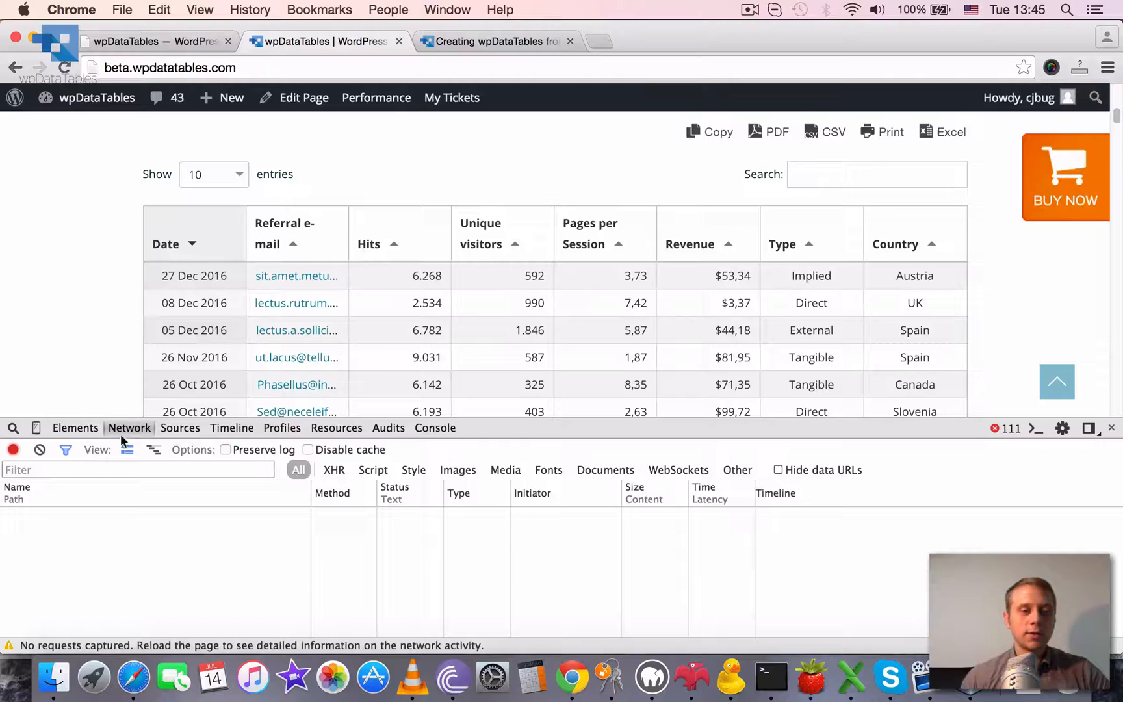
{"action": "scroll", "coordinate": [430, 359], "scroll_direction": "down", "scroll_amount": 1}
{"action": "scroll", "coordinate": [428, 360], "scroll_direction": "down", "scroll_amount": 2}
{"action": "scroll", "coordinate": [482, 333], "scroll_direction": "up", "scroll_amount": 1}
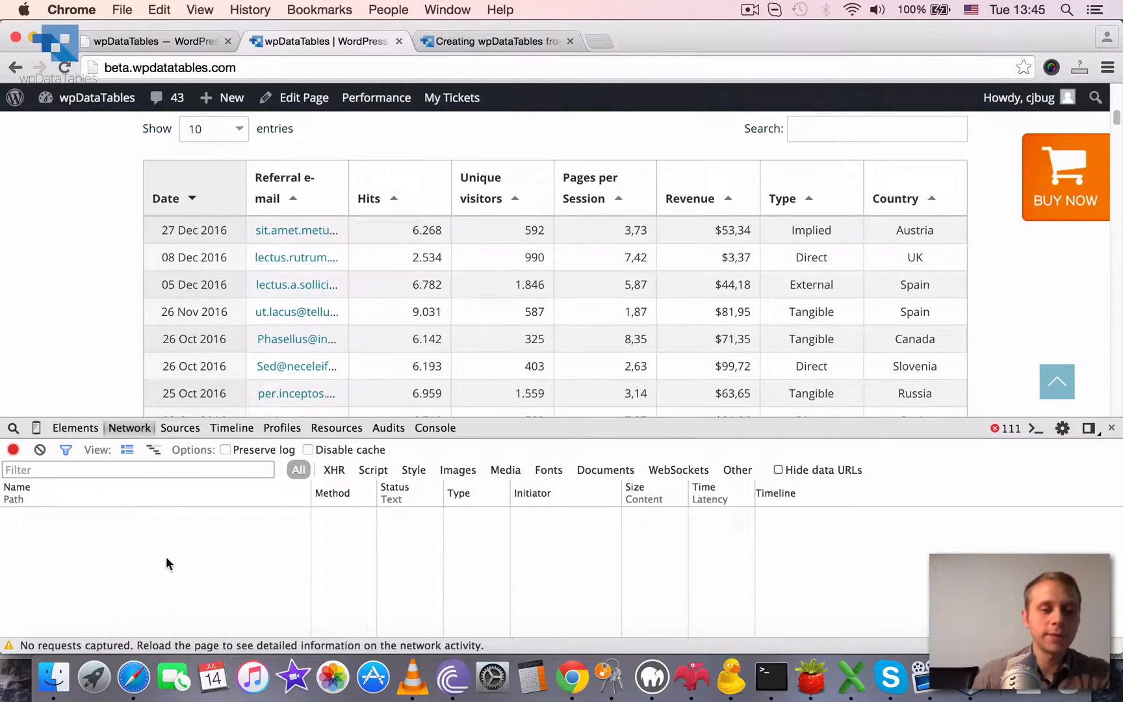
Sort by Hits, preview the admin-ajax.php JSON response, then close DevTools.
{"action": "left_click", "coordinate": [386, 201]}
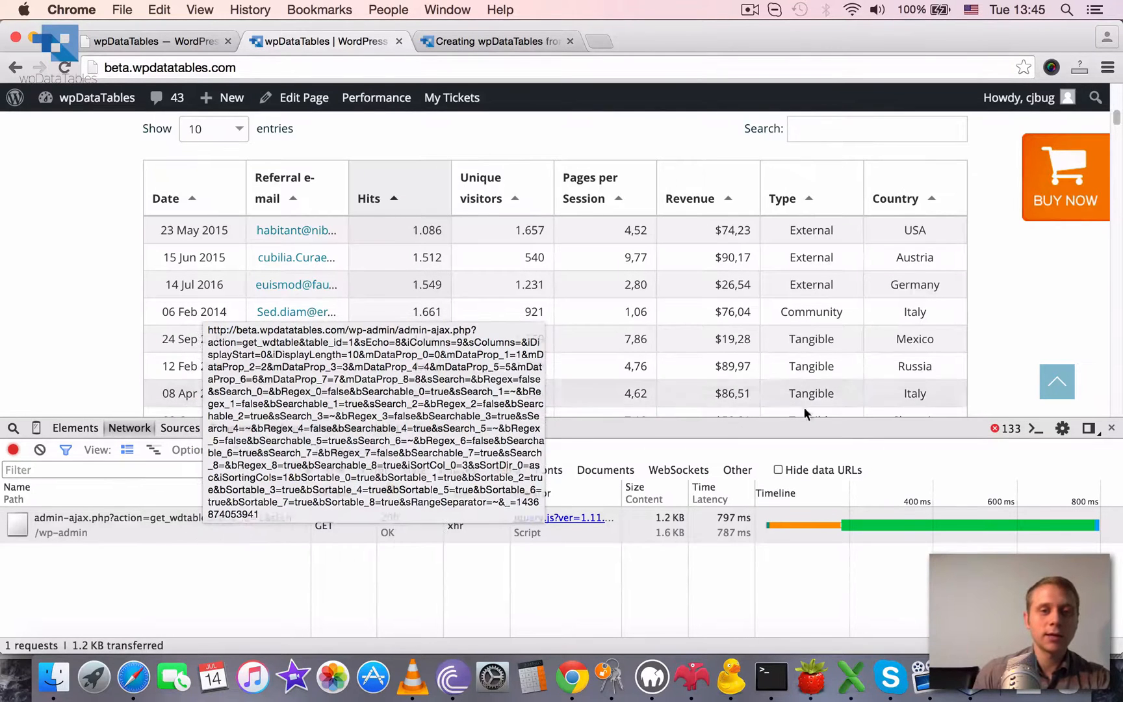
{"action": "scroll", "coordinate": [829, 384], "scroll_direction": "up", "scroll_amount": 1}
{"action": "scroll", "coordinate": [830, 385], "scroll_direction": "down", "scroll_amount": 1}
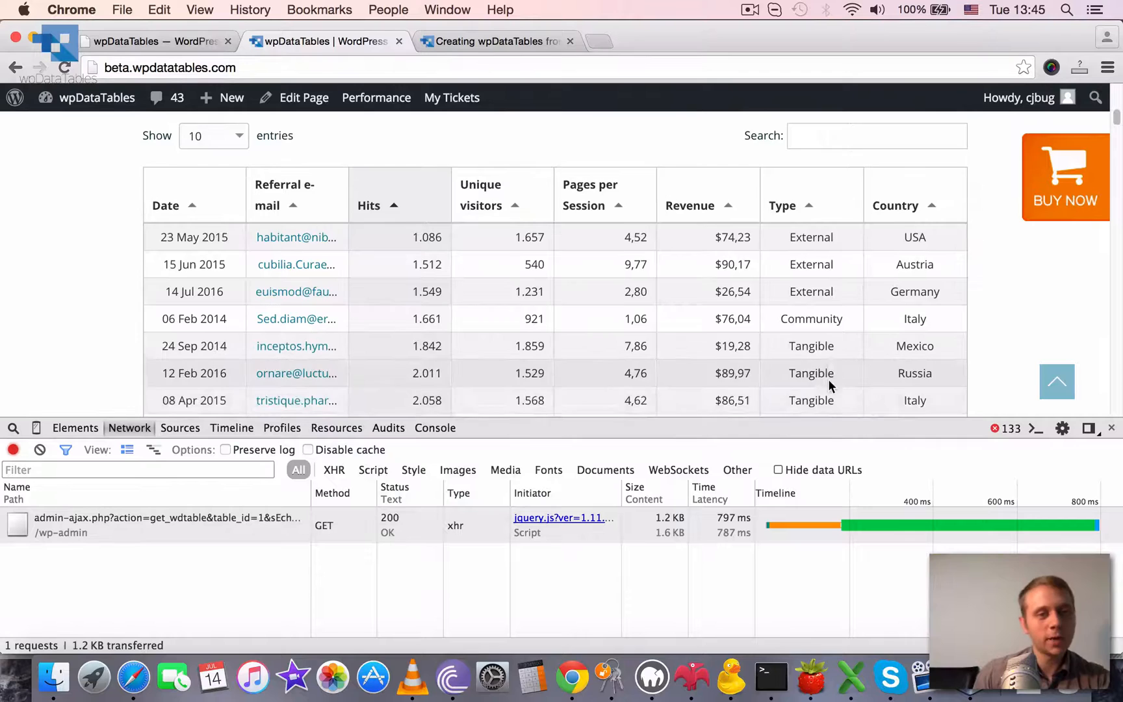
{"action": "scroll", "coordinate": [828, 379], "scroll_direction": "up", "scroll_amount": 1}
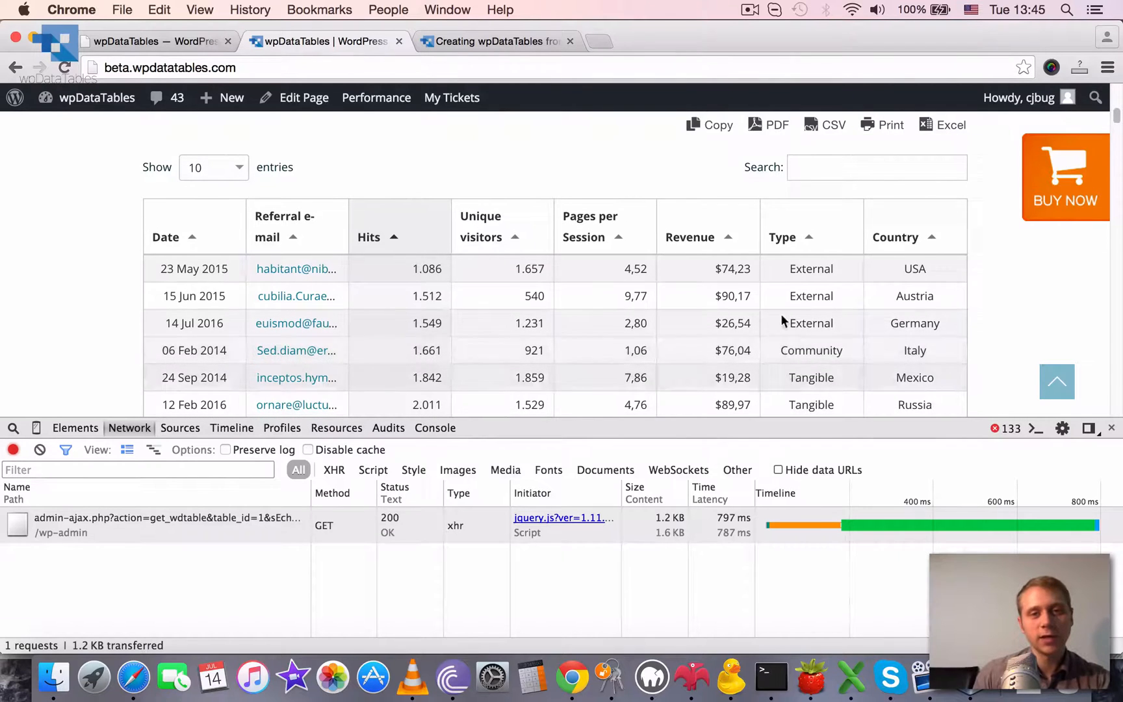
{"action": "scroll", "coordinate": [647, 360], "scroll_direction": "down", "scroll_amount": 1}
{"action": "scroll", "coordinate": [648, 356], "scroll_direction": "down", "scroll_amount": 1}
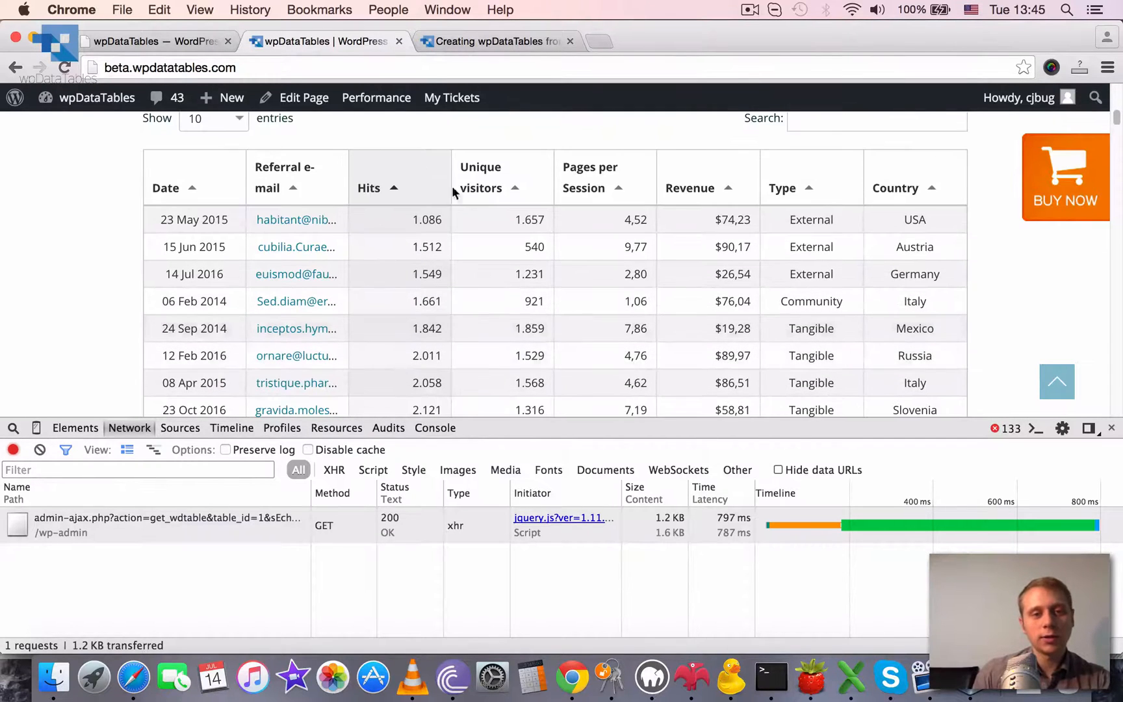
{"action": "left_click", "coordinate": [401, 524]}
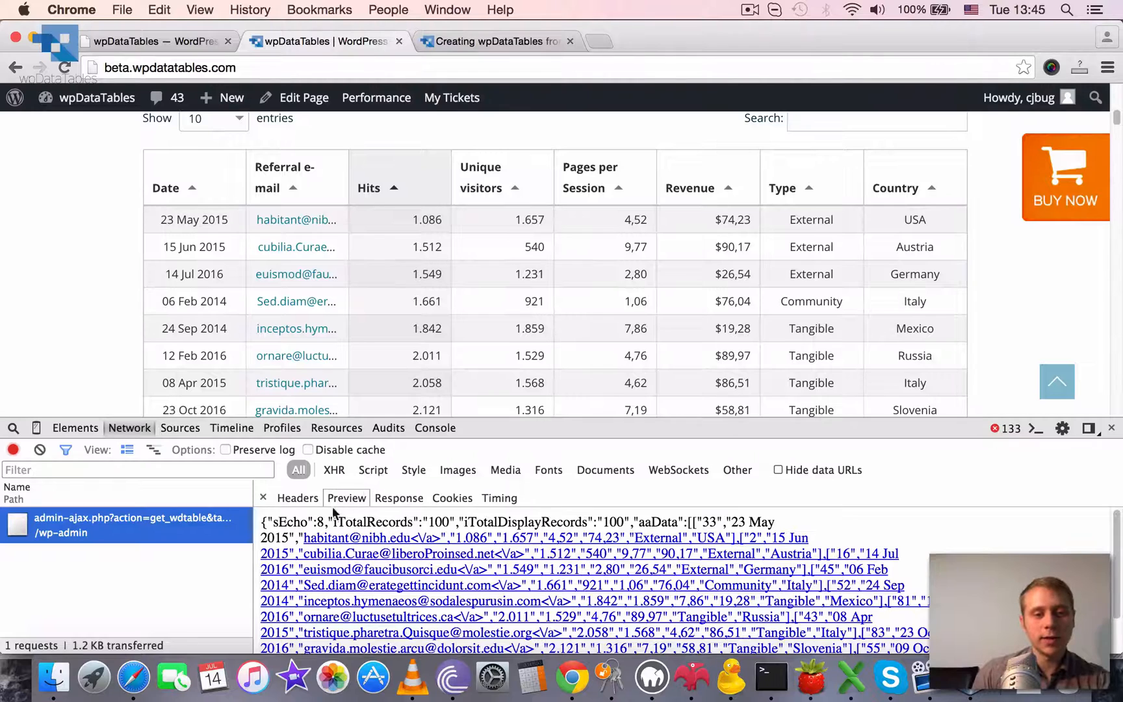
{"action": "left_click", "coordinate": [1114, 428]}
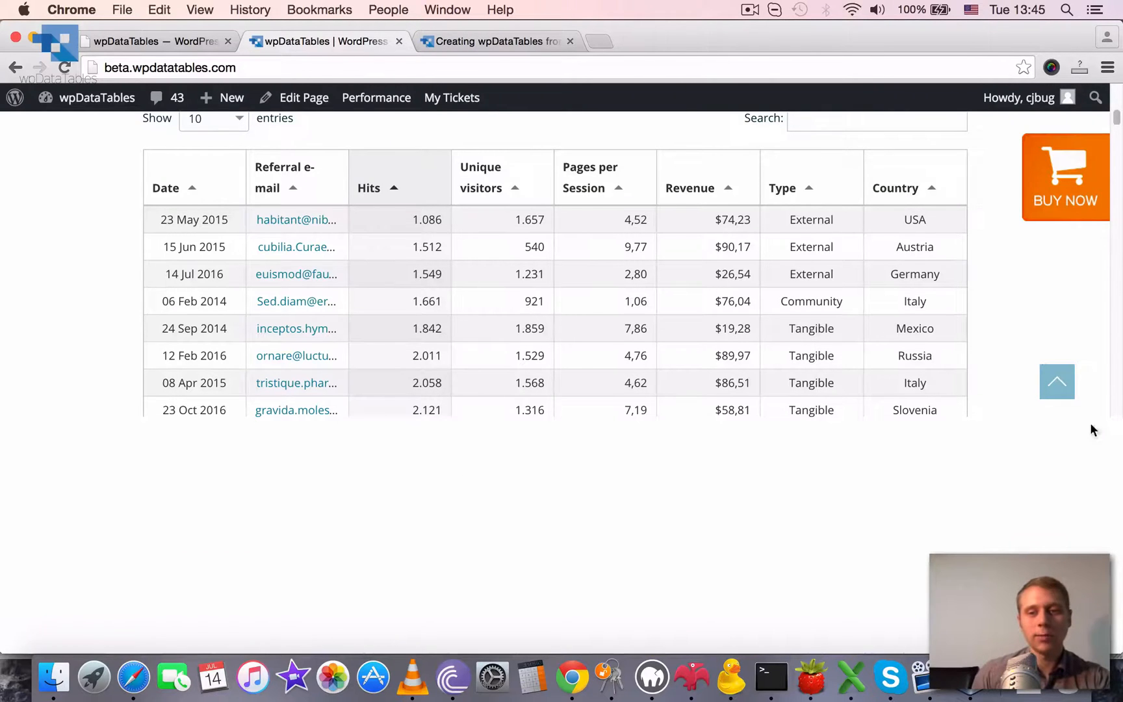
{"action": "scroll", "coordinate": [920, 437], "scroll_direction": "down", "scroll_amount": 1}
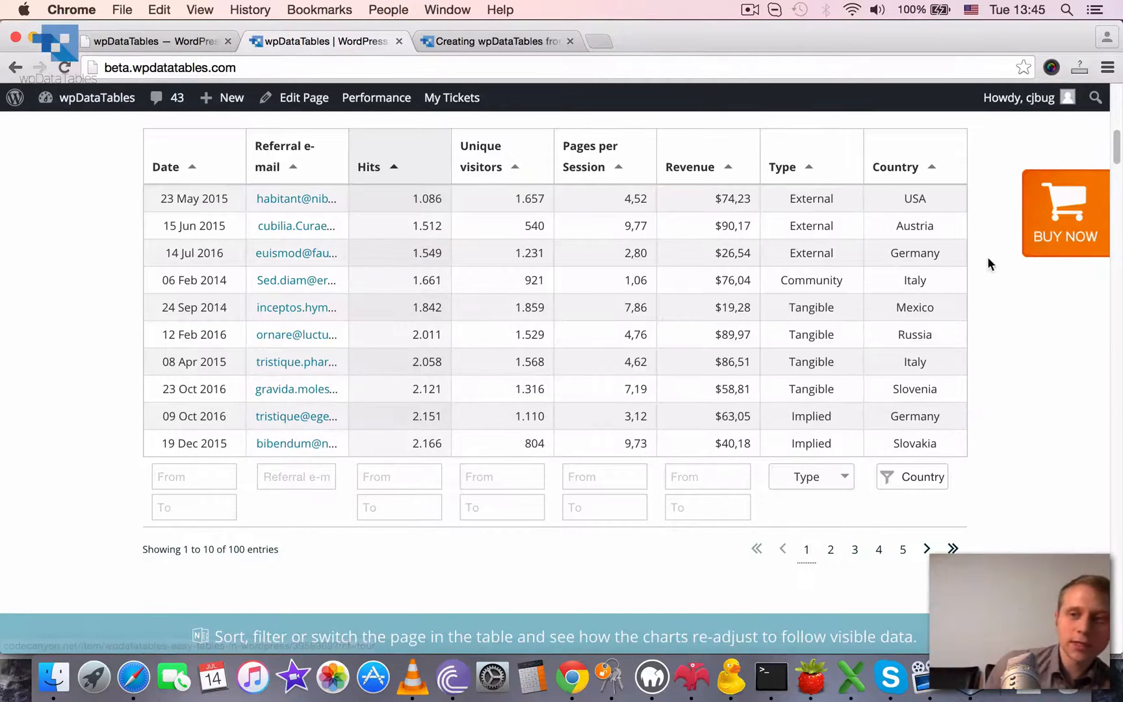
{"action": "left_click_drag", "start_coordinate": [1117, 154], "coordinate": [1117, 151]}
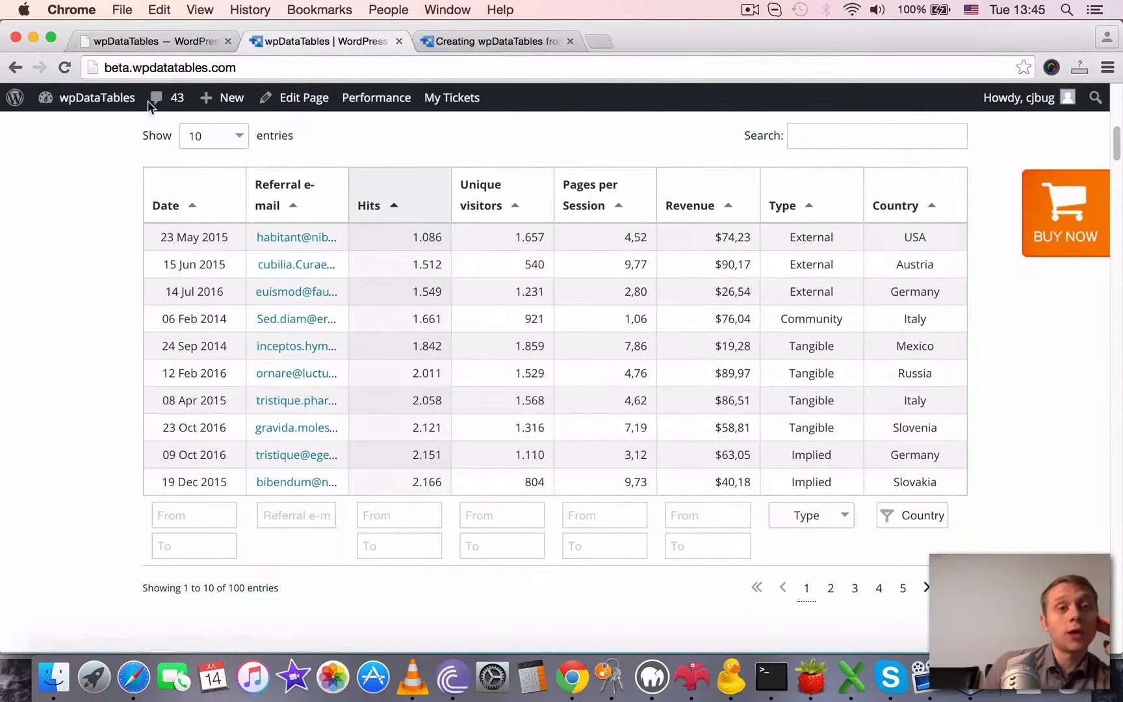
{"action": "mouse_move", "coordinate": [88, 97]}
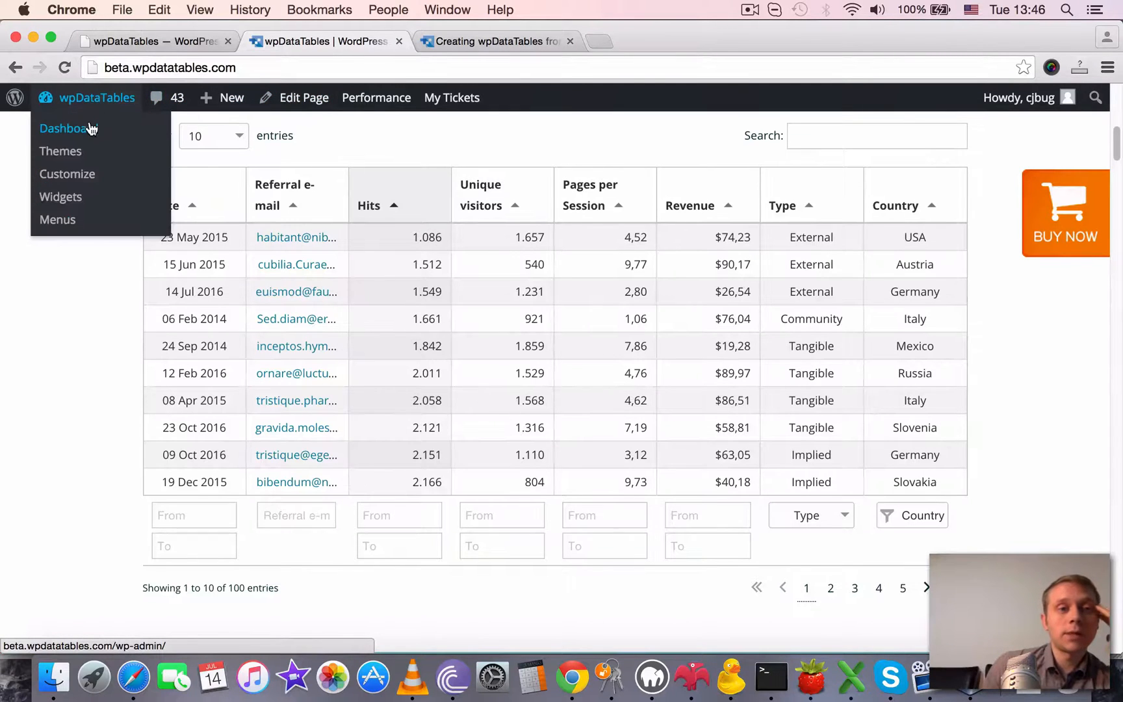
Go to the site's WordPress admin Dashboard from the admin bar.
{"action": "left_click", "coordinate": [84, 128]}
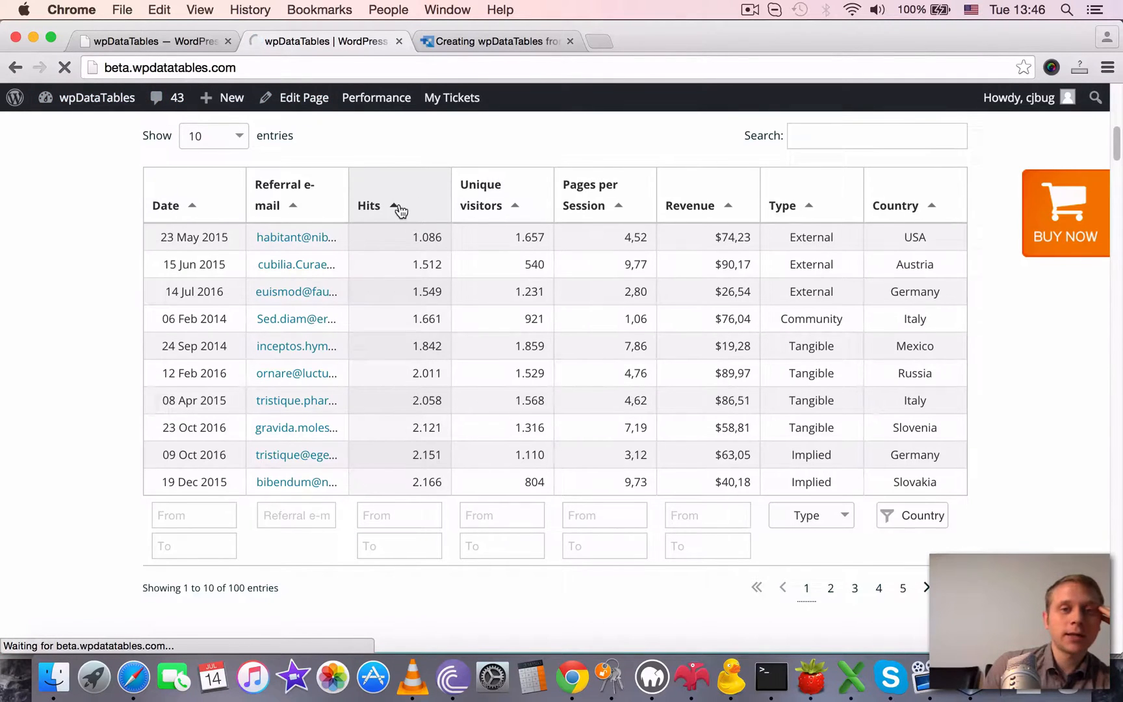
{"action": "scroll", "coordinate": [221, 243], "scroll_direction": "down", "scroll_amount": 1}
{"action": "scroll", "coordinate": [221, 243], "scroll_direction": "down", "scroll_amount": 1}
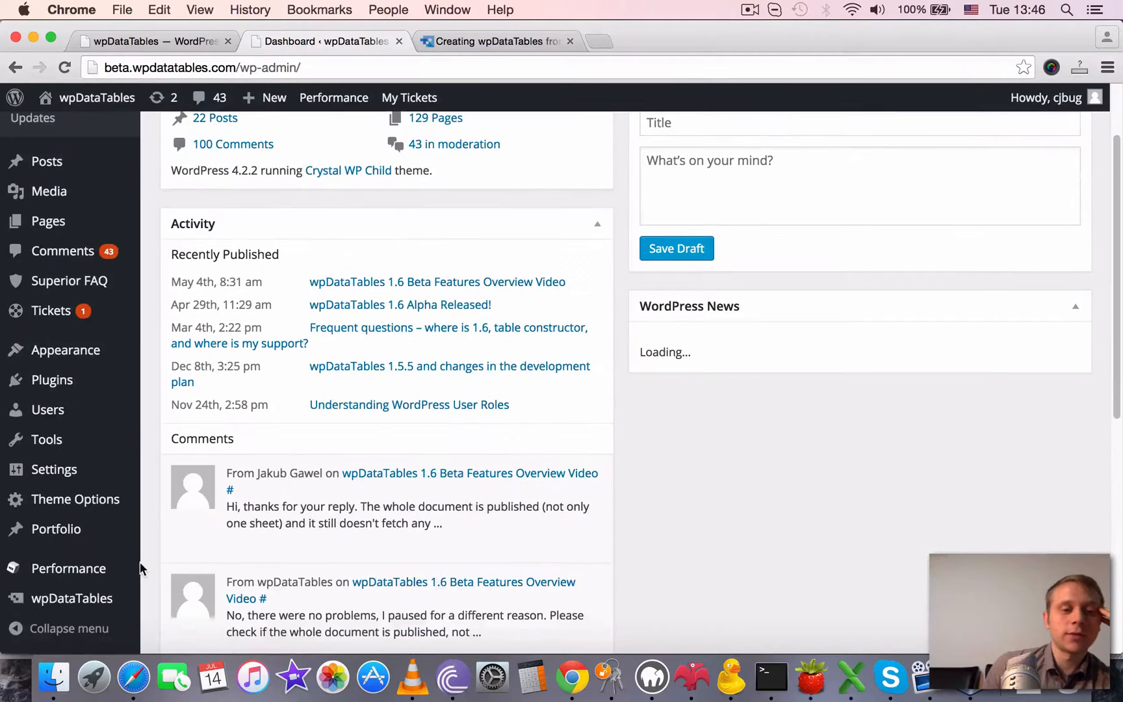
From the wpDataTables list, edit the Demo Referrals Table.
{"action": "left_click", "coordinate": [190, 456]}
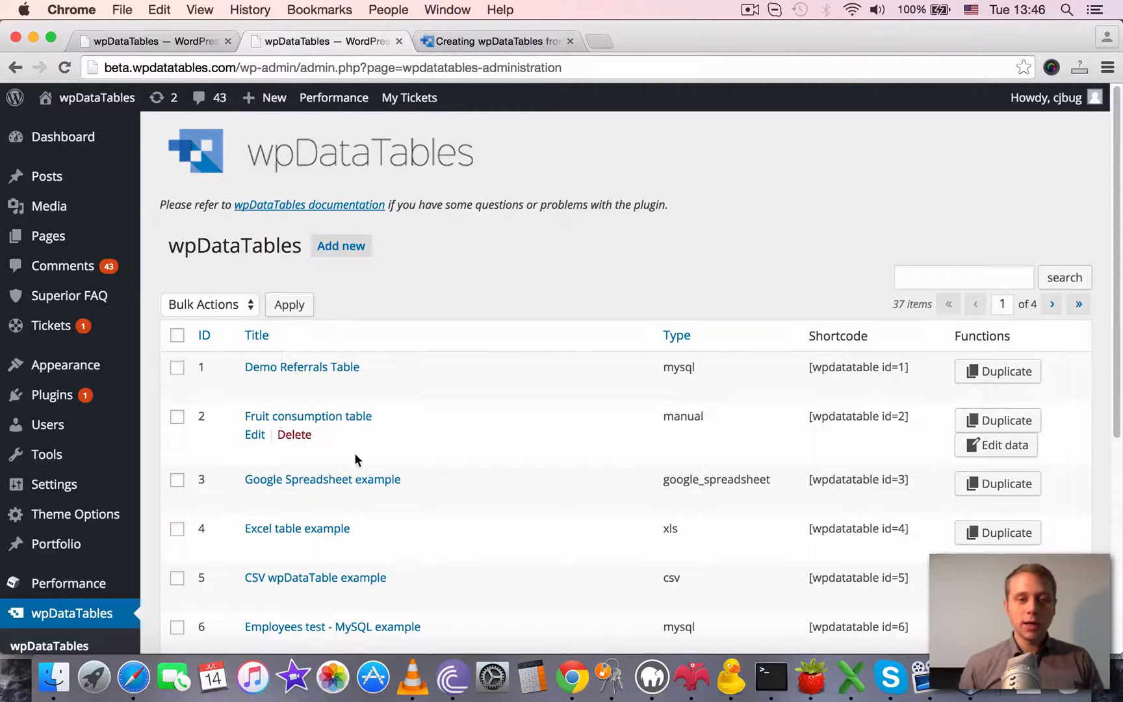
{"action": "left_click", "coordinate": [255, 387]}
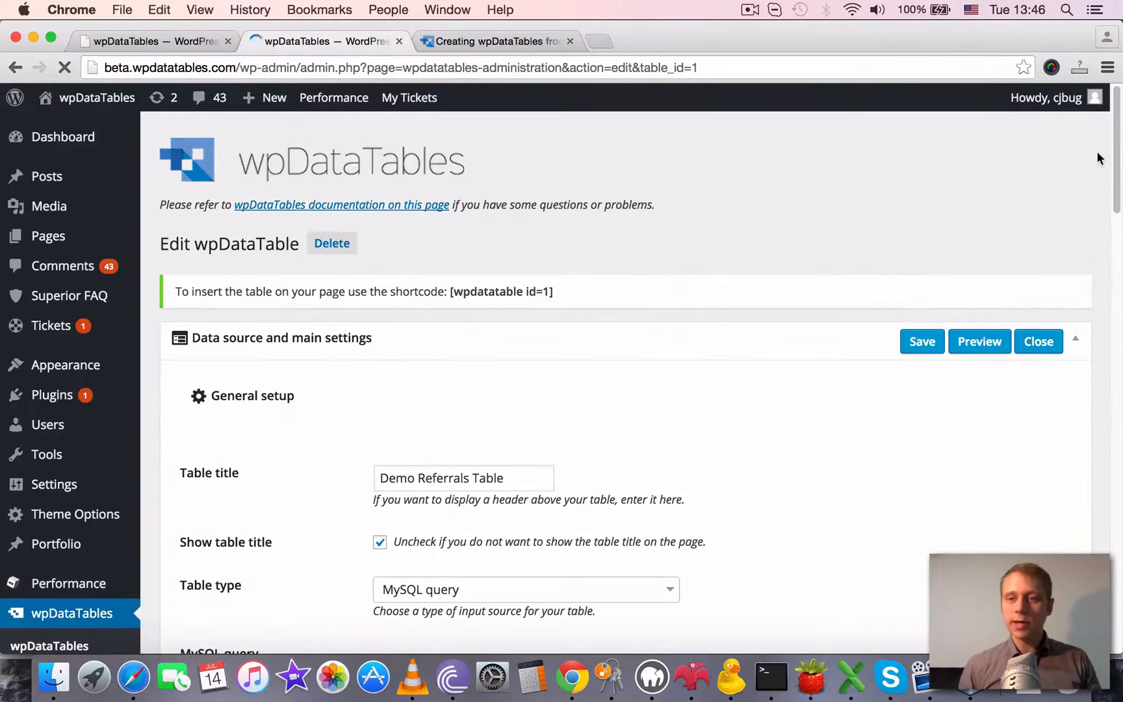
{"action": "scroll", "coordinate": [1110, 206], "scroll_direction": "down", "scroll_amount": 10}
{"action": "scroll", "coordinate": [1105, 211], "scroll_direction": "up", "scroll_amount": 2}
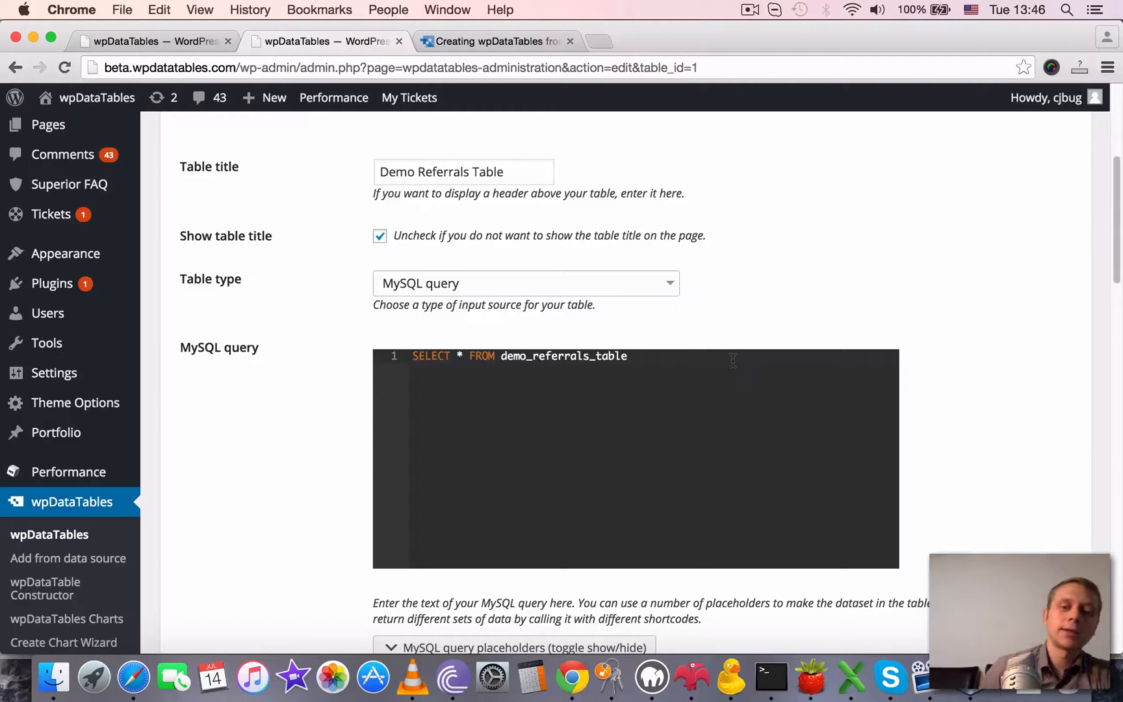
{"action": "left_click_drag", "start_coordinate": [733, 360], "coordinate": [408, 336]}
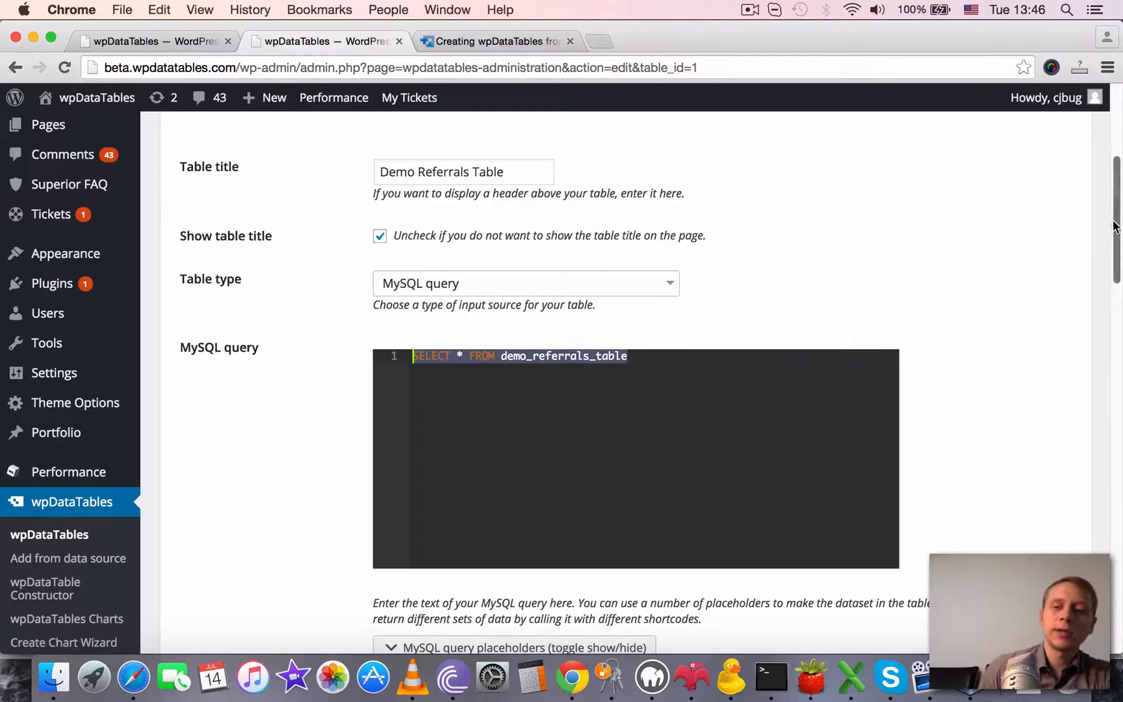
{"action": "scroll", "coordinate": [810, 390], "scroll_direction": "down", "scroll_amount": 1}
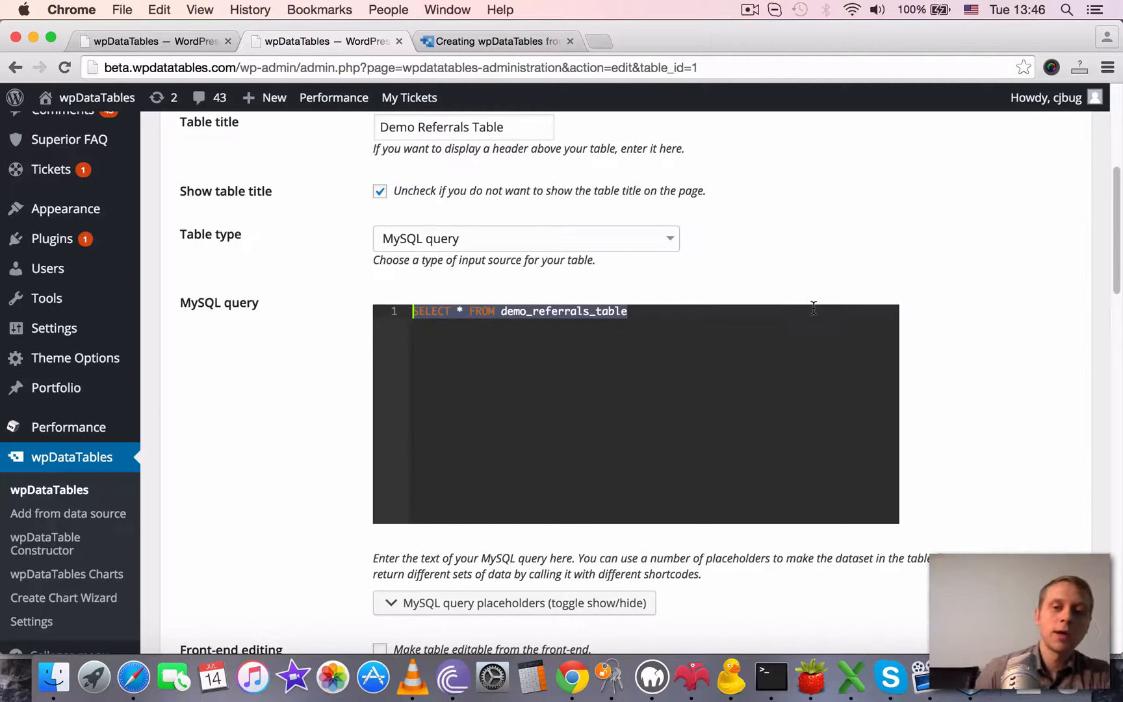
{"action": "left_click", "coordinate": [712, 327]}
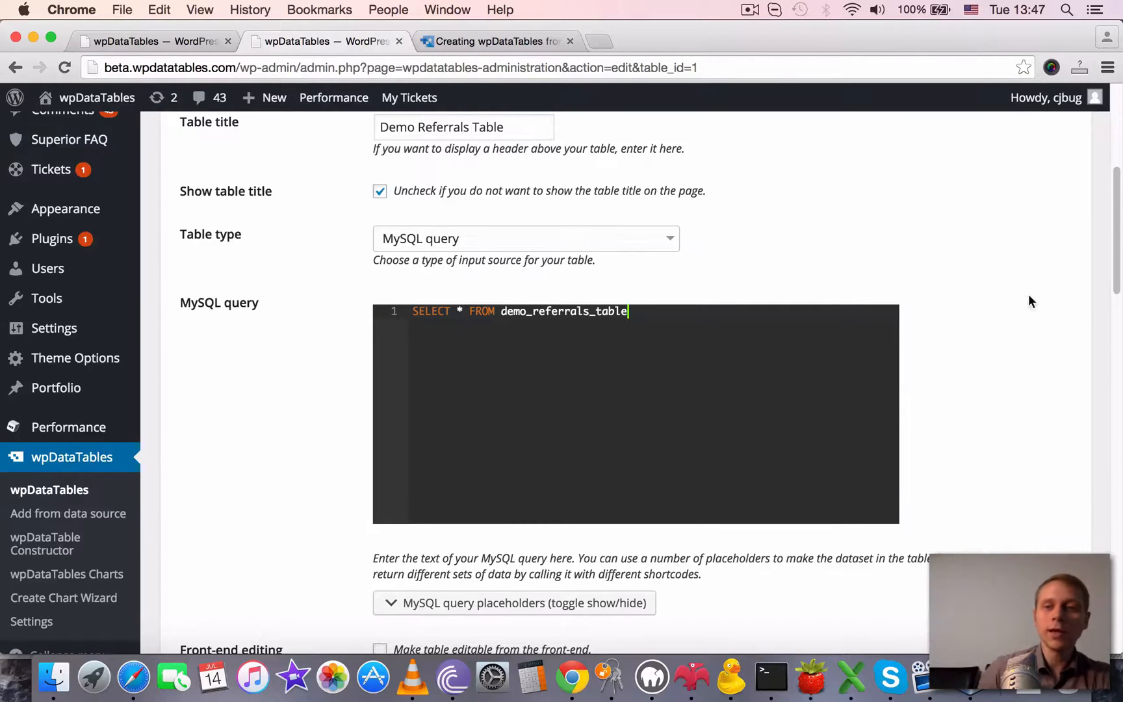
{"action": "left_click_drag", "start_coordinate": [1115, 202], "coordinate": [1116, 252]}
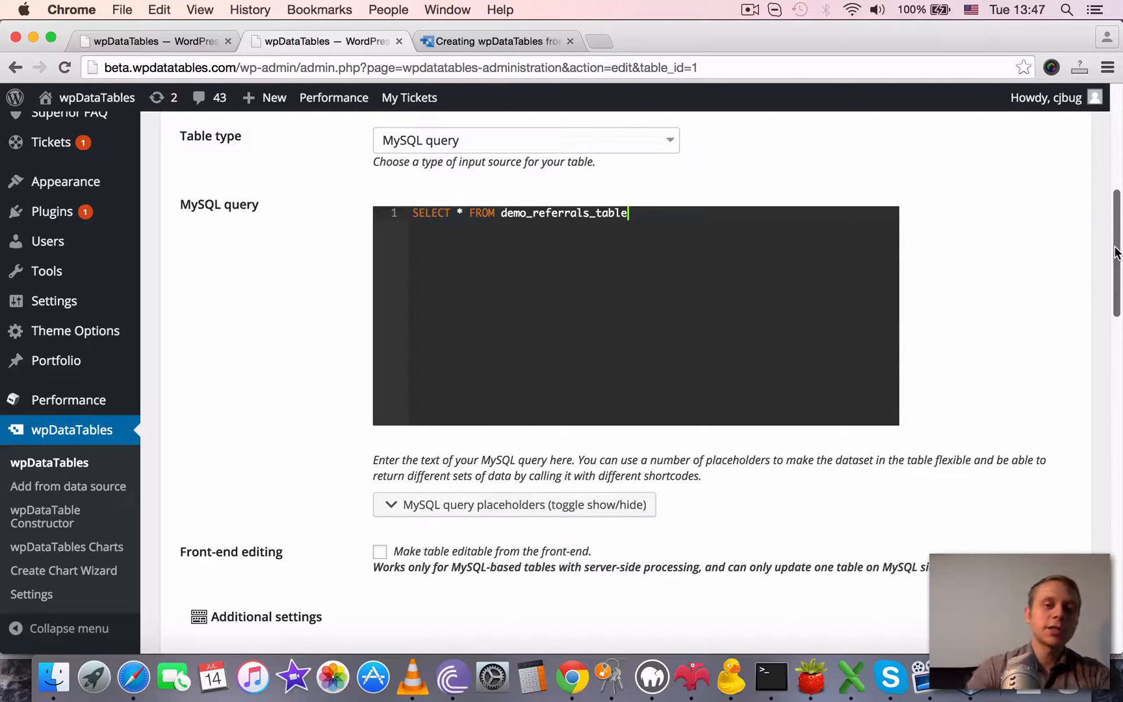
{"action": "scroll", "coordinate": [742, 268], "scroll_direction": "up", "scroll_amount": 2}
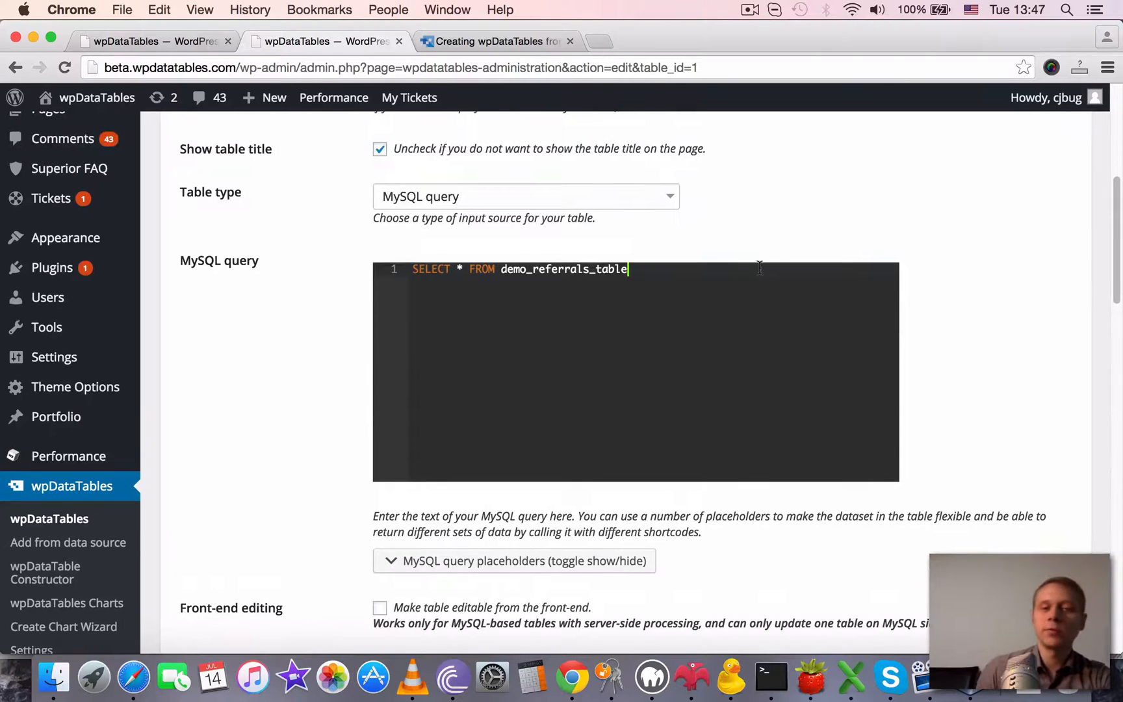
{"action": "left_click_drag", "start_coordinate": [1115, 228], "coordinate": [1112, 207]}
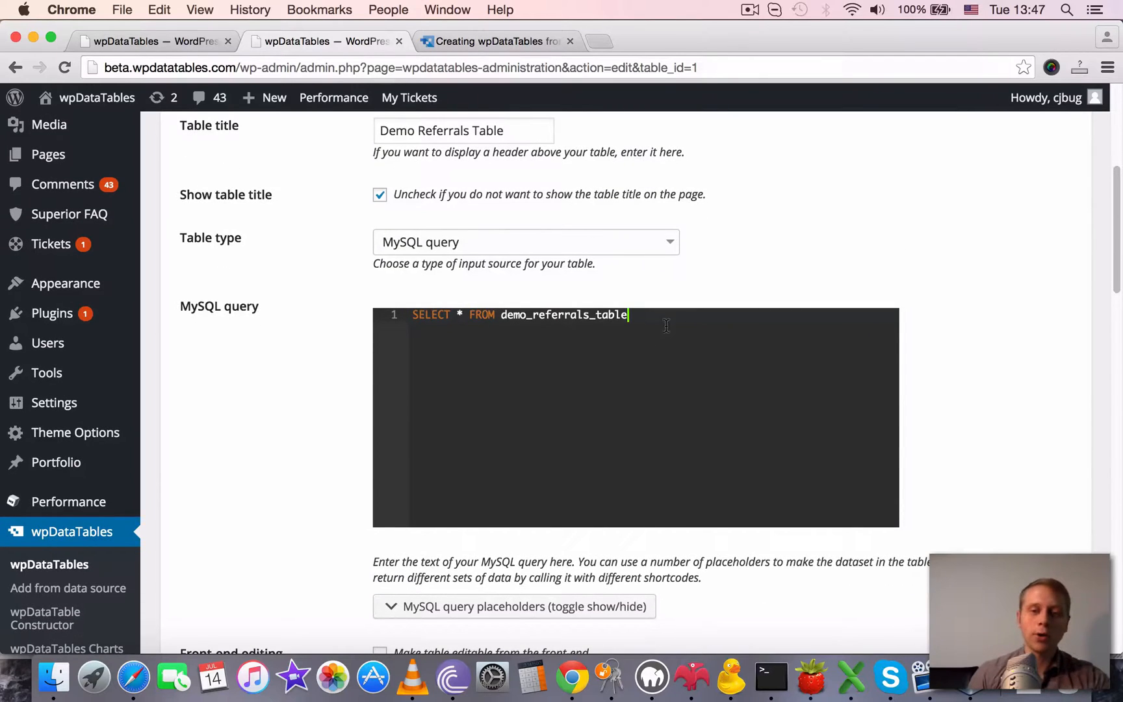
{"action": "left_click_drag", "start_coordinate": [632, 314], "coordinate": [412, 314]}
{"action": "left_click", "coordinate": [643, 333]}
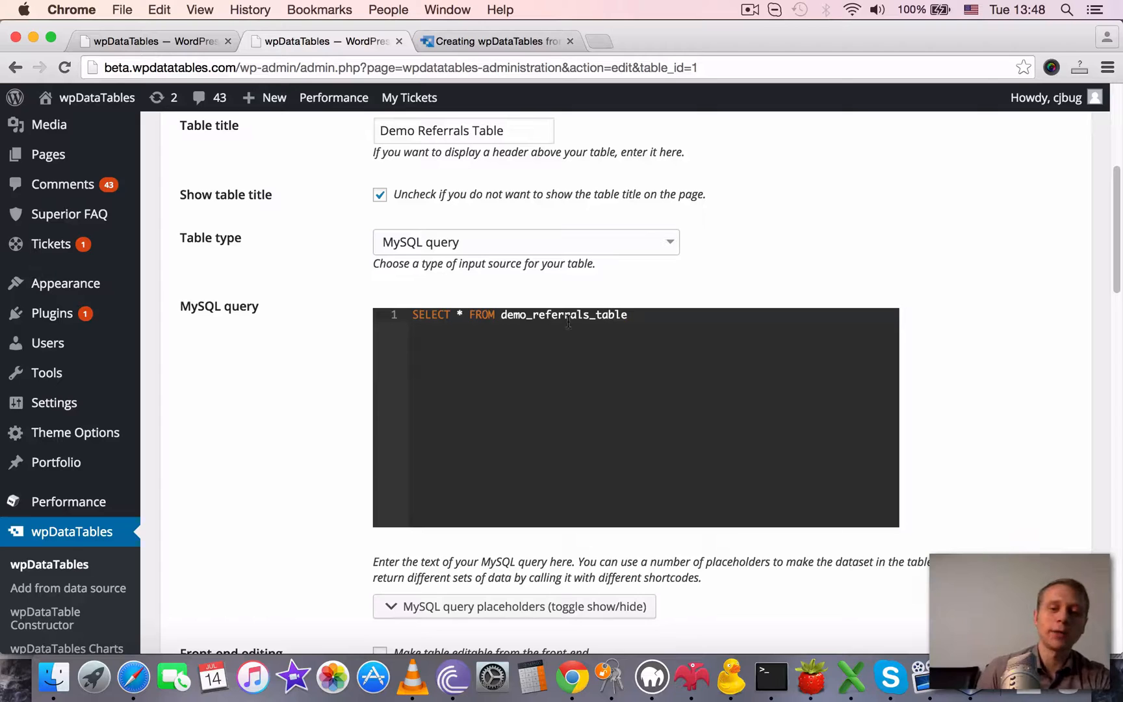
Select demo_referrals_table in the MySQL query to replace it with view1.
{"action": "triple_click", "coordinate": [531, 314]}
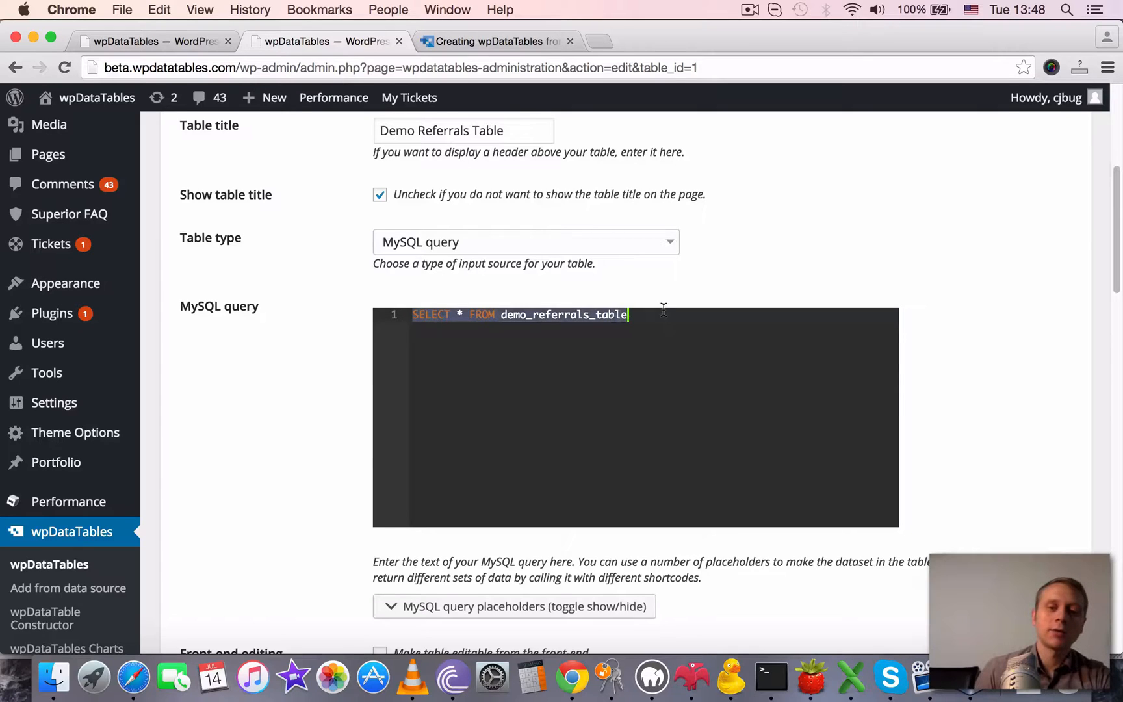
{"action": "left_click", "coordinate": [627, 314]}
{"action": "double_click", "coordinate": [575, 316]}
{"action": "type", "text": "v"}
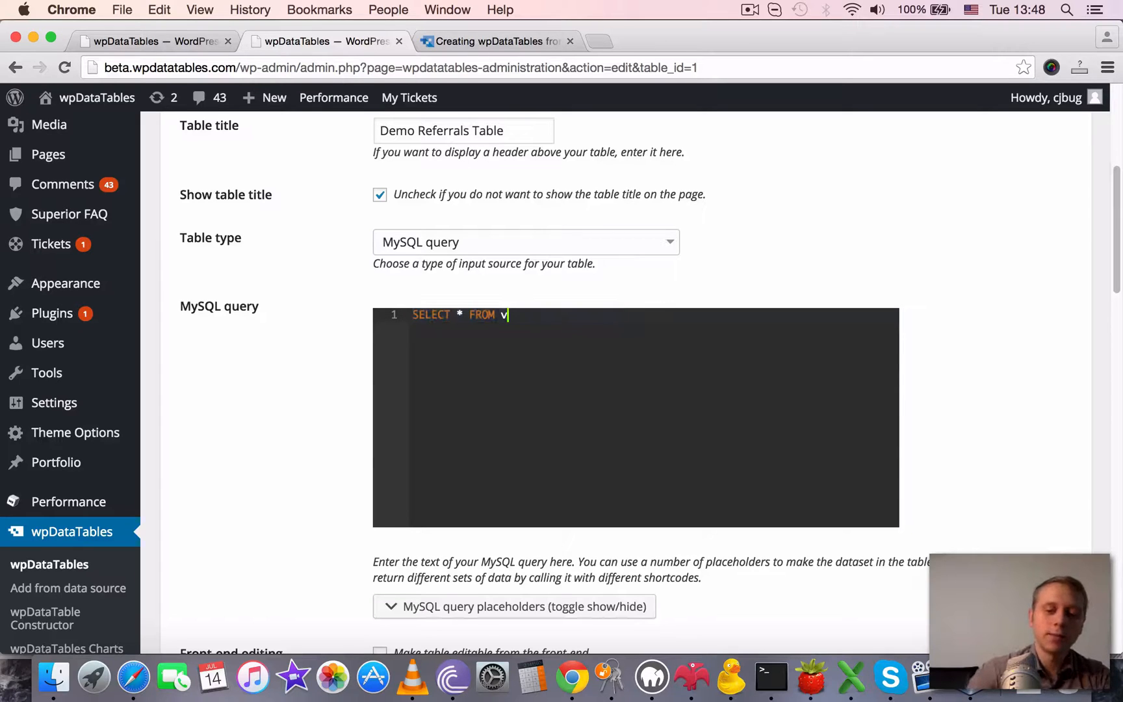
{"action": "type", "text": "iew1"}
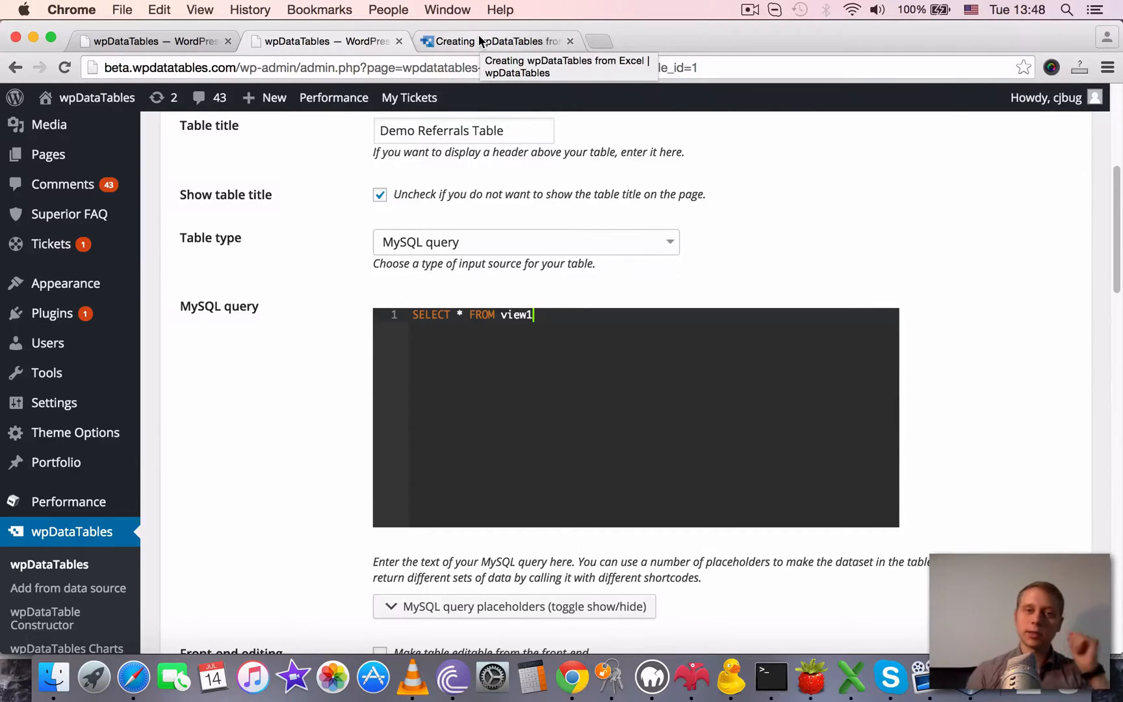
Show the server-side processing docs and highlight the Row grouping limitation note.
{"action": "left_click", "coordinate": [478, 40]}
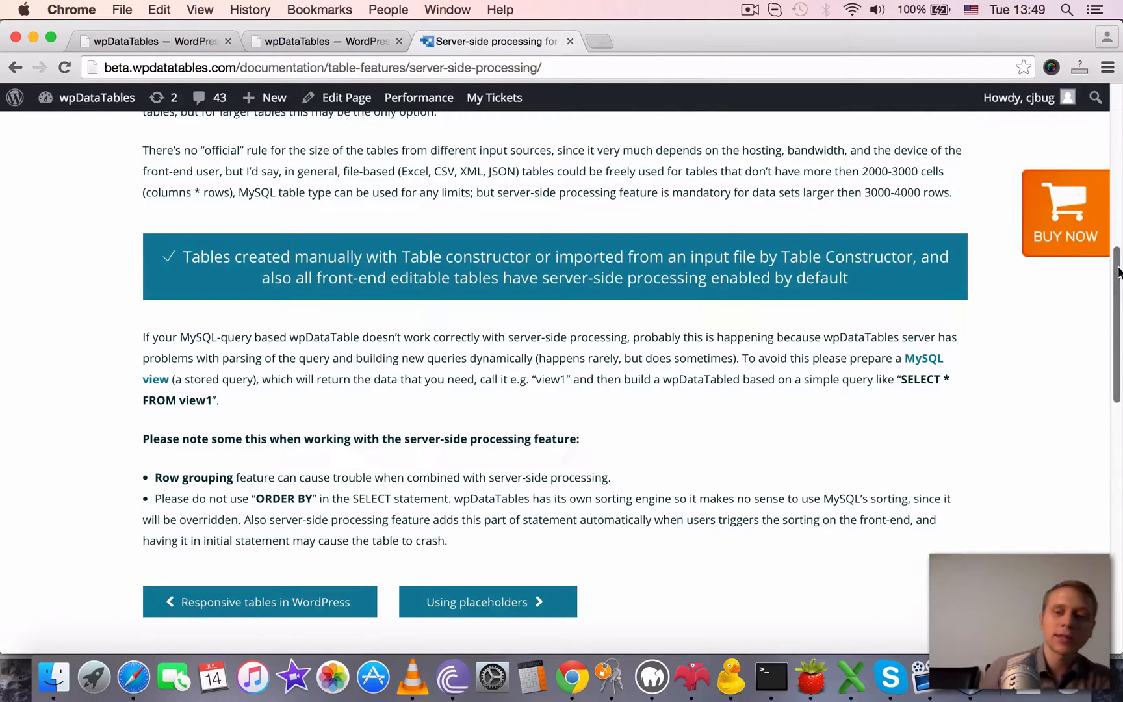
{"action": "scroll", "coordinate": [1114, 263], "scroll_direction": "down", "scroll_amount": 1}
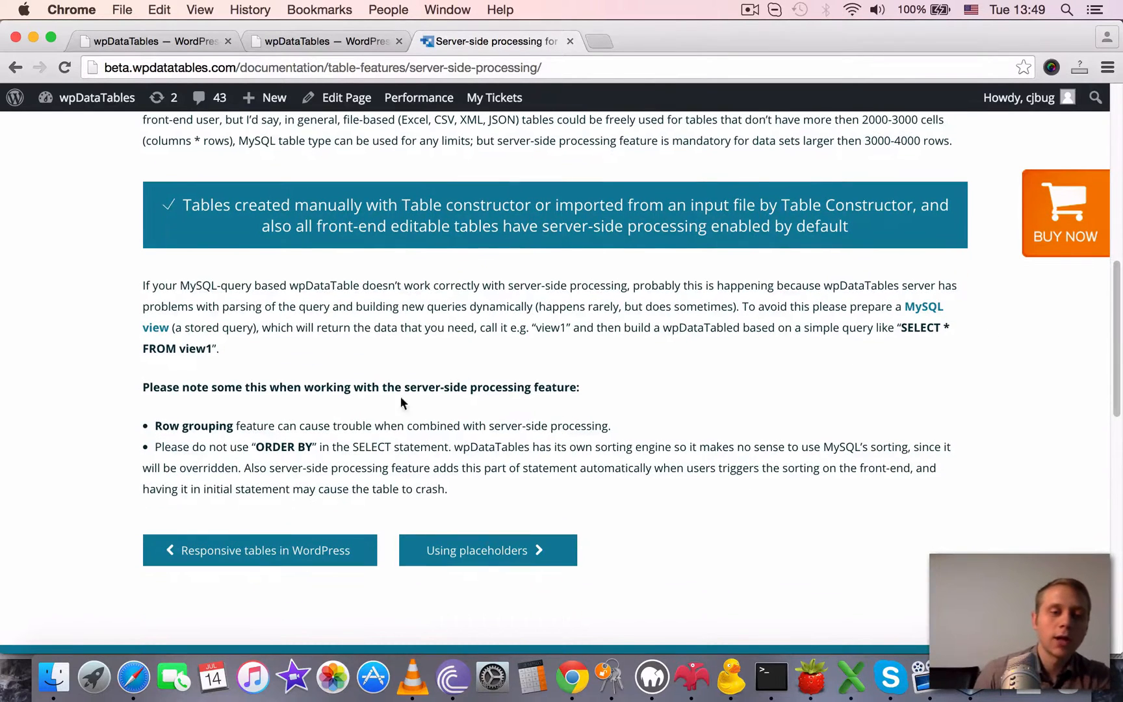
{"action": "left_click_drag", "start_coordinate": [147, 421], "coordinate": [608, 424]}
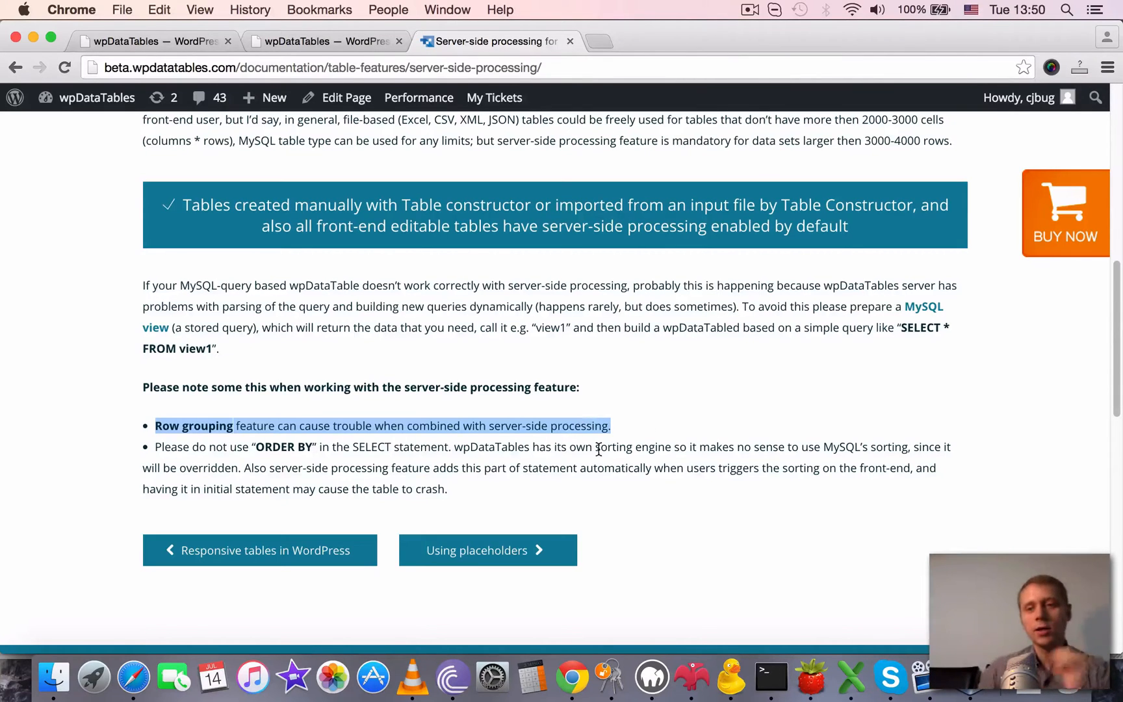
{"action": "left_click_drag", "start_coordinate": [1115, 379], "coordinate": [1114, 351]}
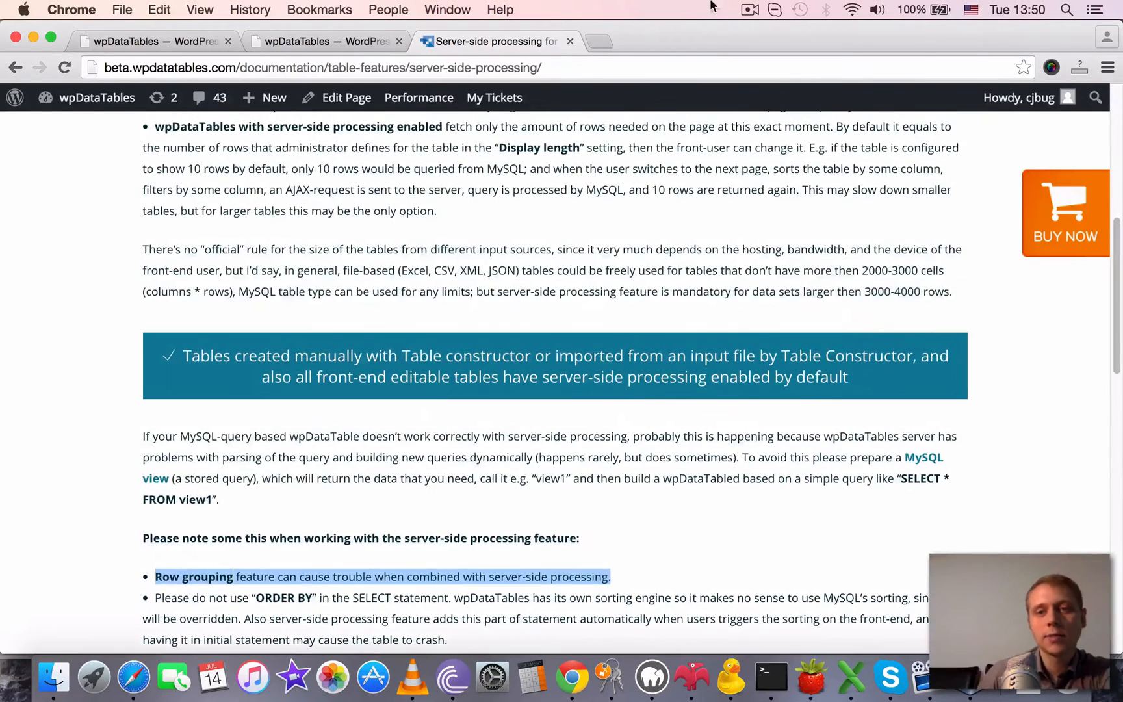